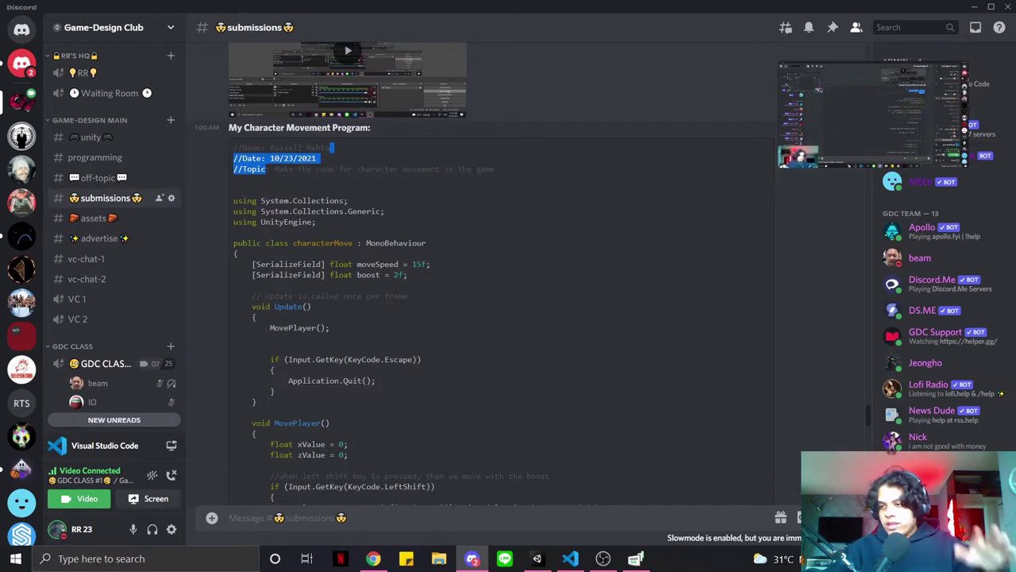
Examine the characterMove and Move scripts posted in the submissions channel, including the chat about the duplicated-text warning.
scroll(479, 244, "down", 5)
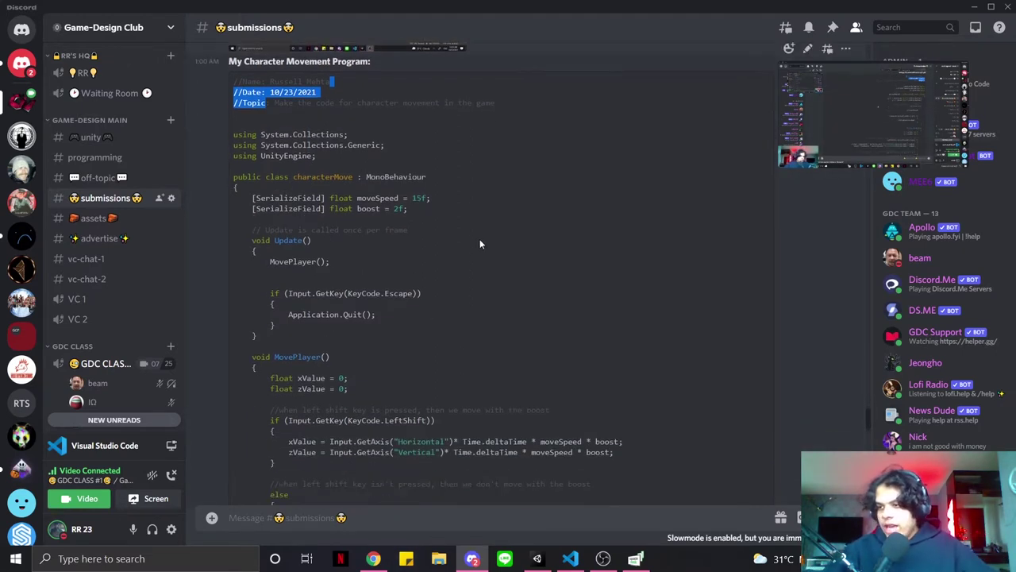
scroll(479, 239, "up", 2)
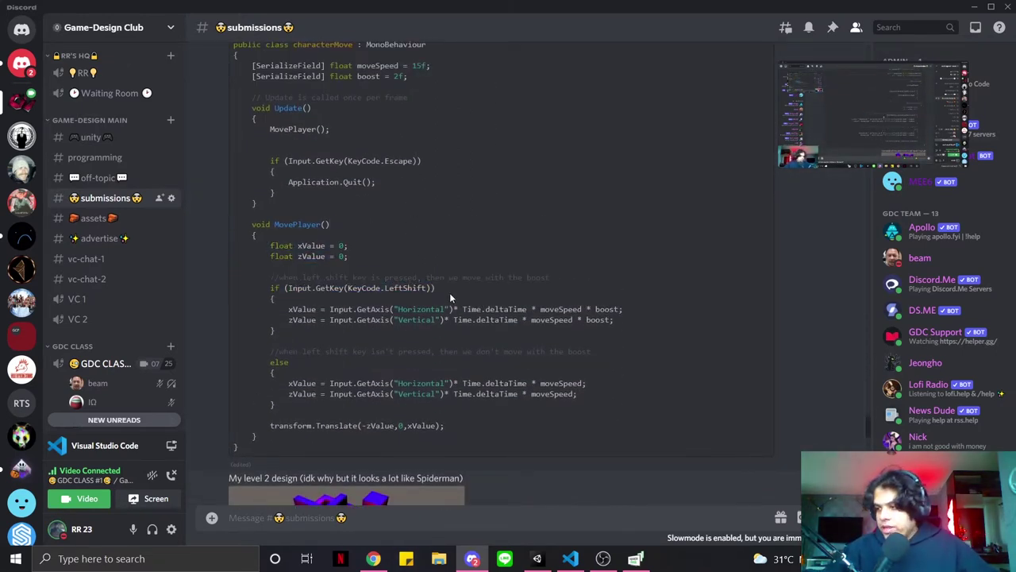
scroll(357, 253, "down", 15)
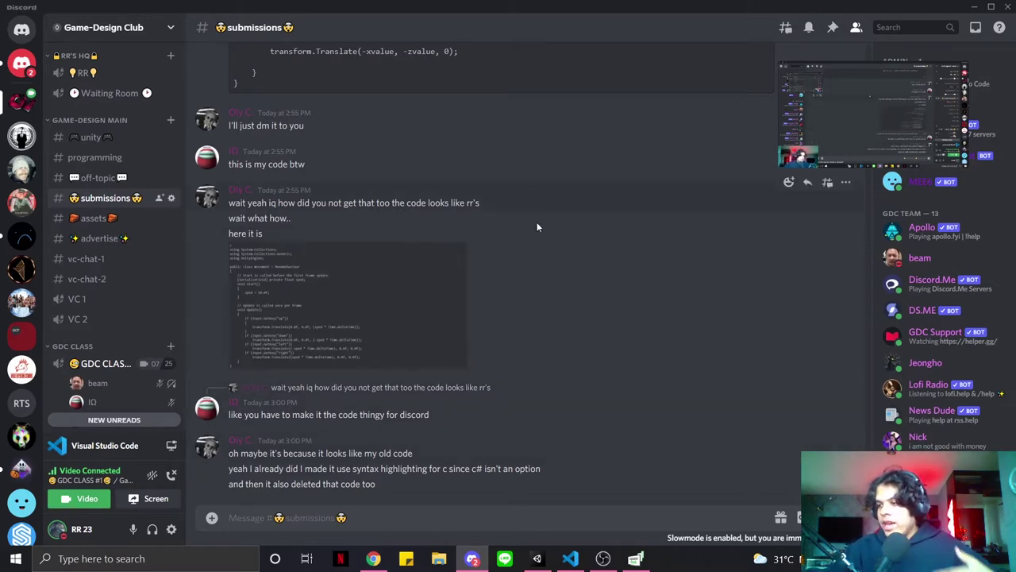
scroll(271, 317, "up", 6)
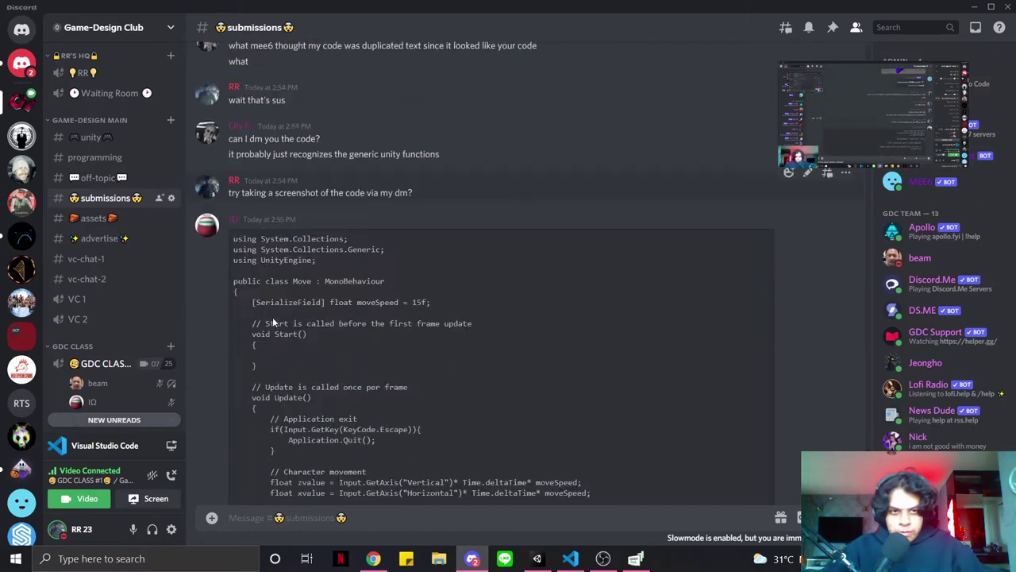
scroll(272, 317, "down", 1)
scroll(313, 189, "up", 3)
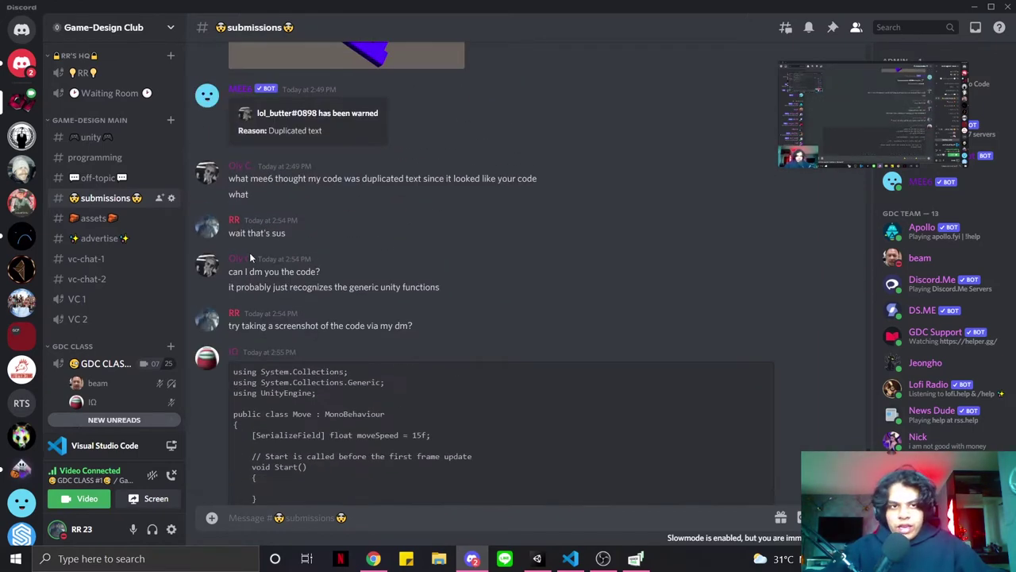
scroll(247, 251, "down", 2)
left_click_drag(234, 248, 265, 266)
left_click(292, 286)
scroll(289, 273, "down", 10)
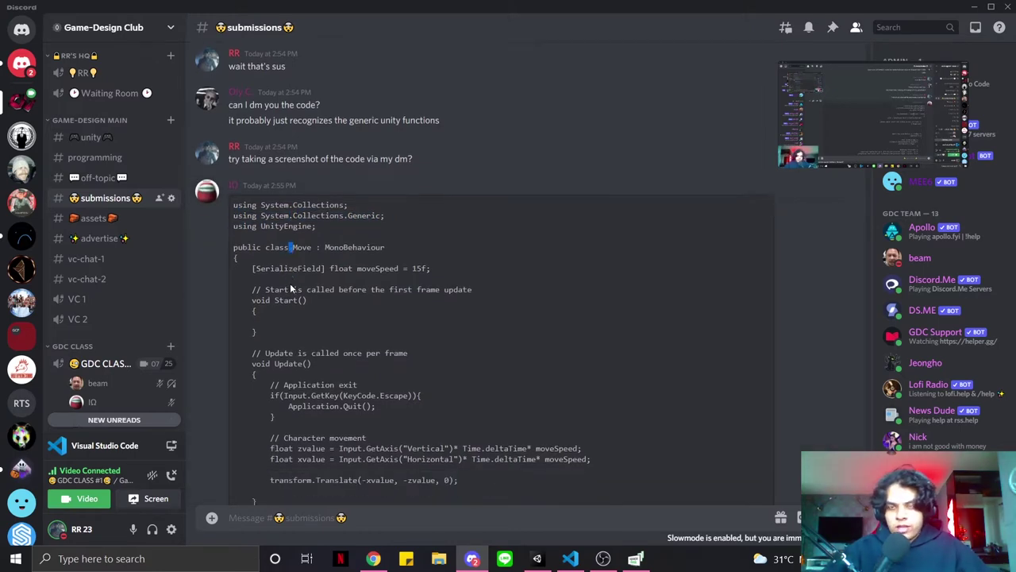
Highlight the name, date and topic comment lines above the character movement program in the submissions channel.
scroll(290, 238, "up", 4)
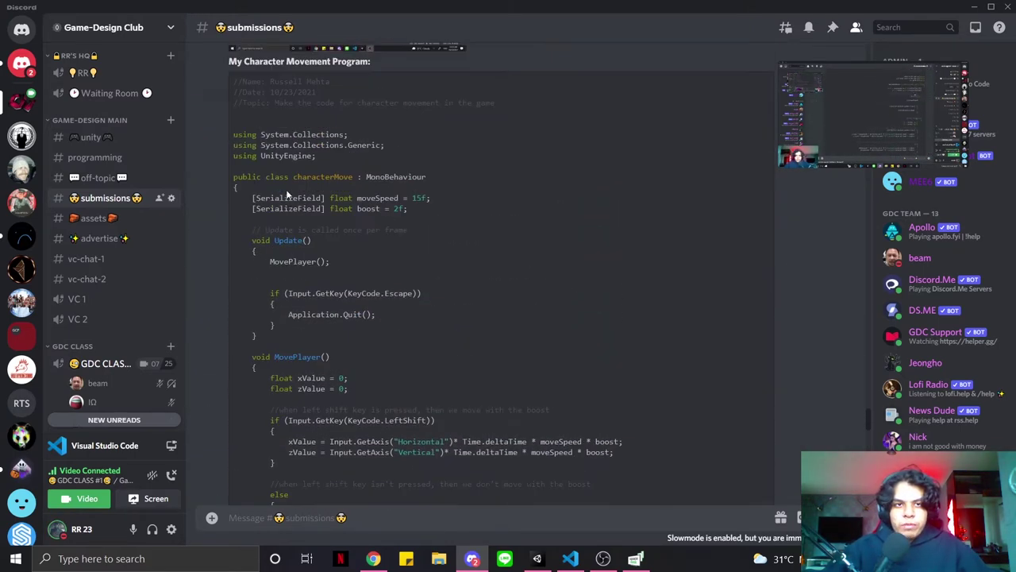
left_click_drag(237, 82, 383, 105)
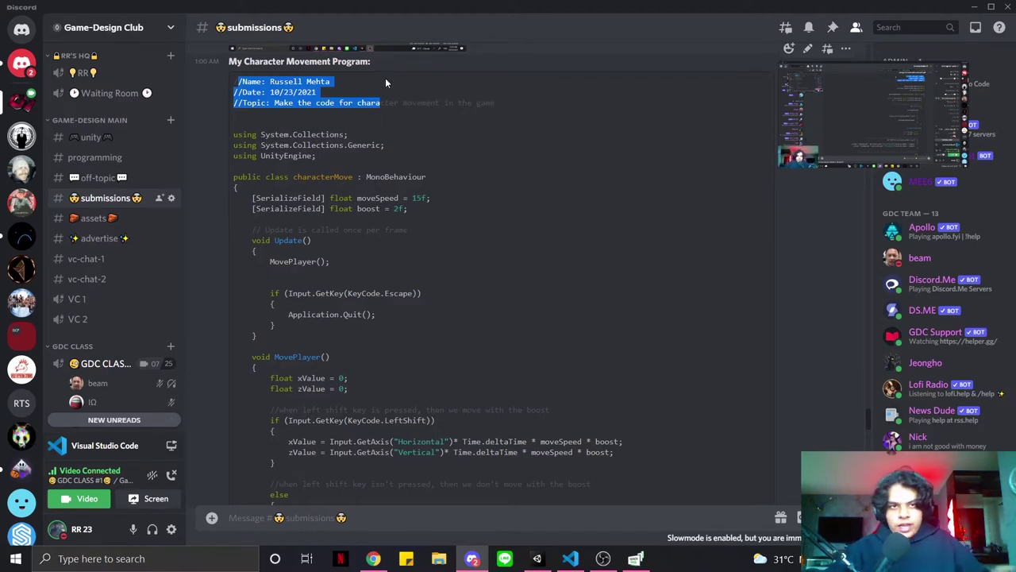
left_click(385, 78)
Examine the Move class code in the submissions channel and the messages and code screenshot posted below it.
scroll(350, 167, "down", 5)
scroll(351, 161, "down", 15)
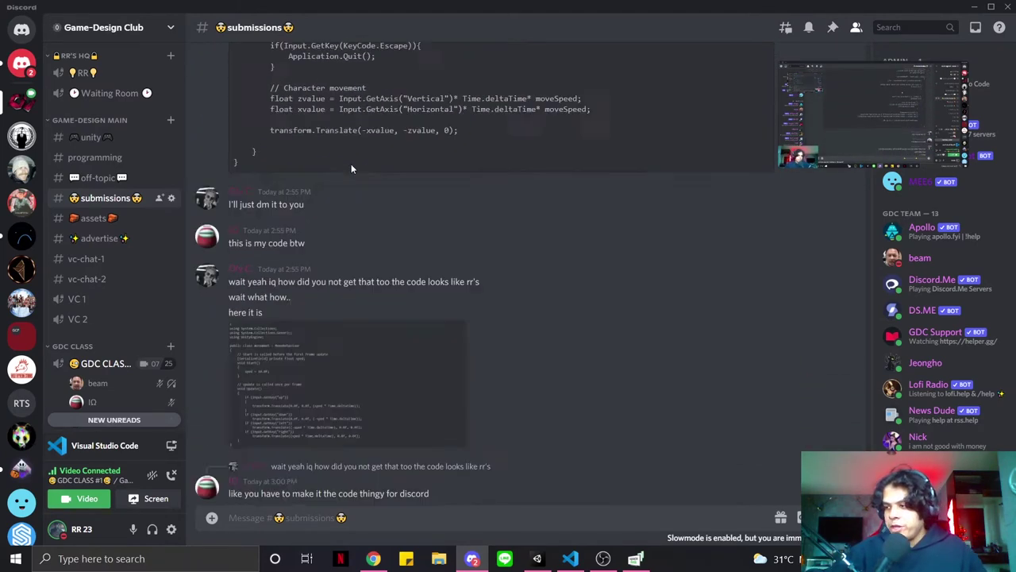
scroll(353, 166, "up", 10)
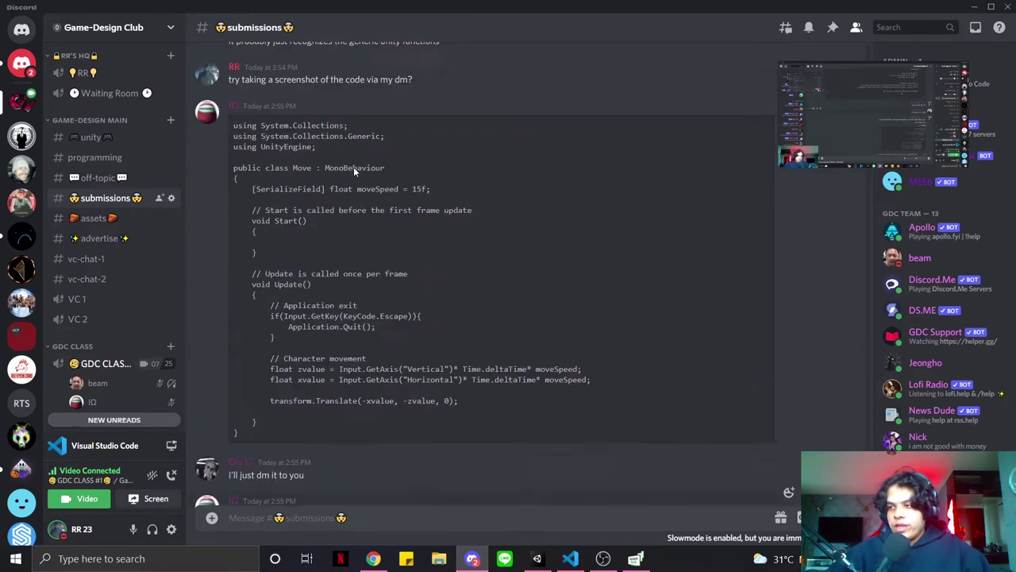
scroll(323, 177, "down", 1)
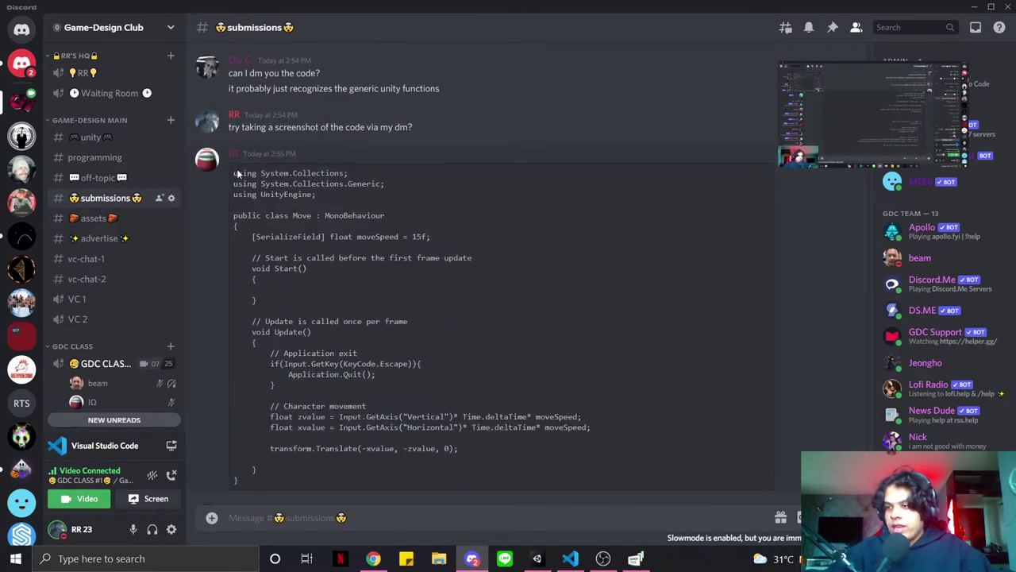
scroll(246, 190, "down", 4)
scroll(268, 220, "up", 6)
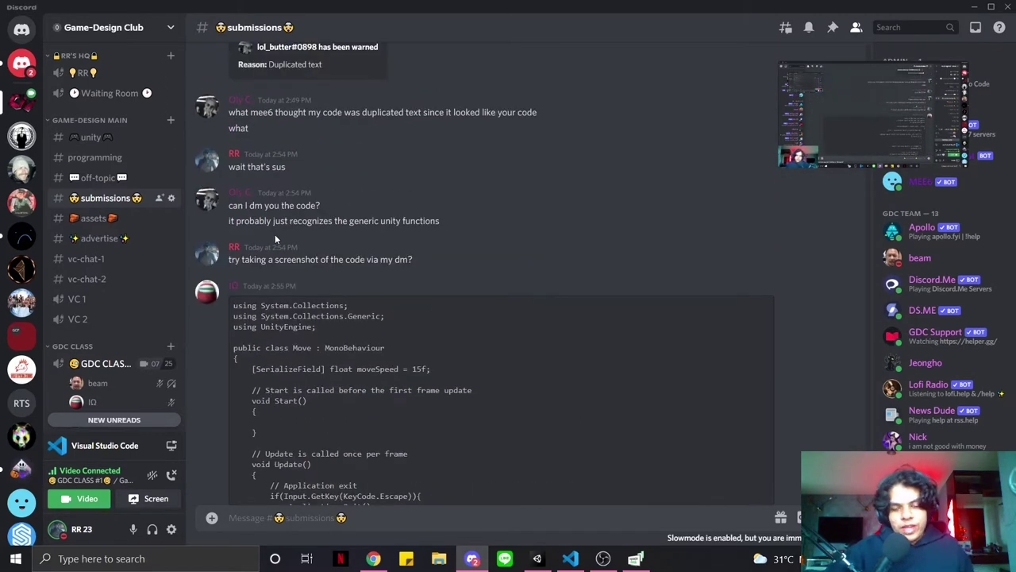
scroll(306, 260, "down", 6)
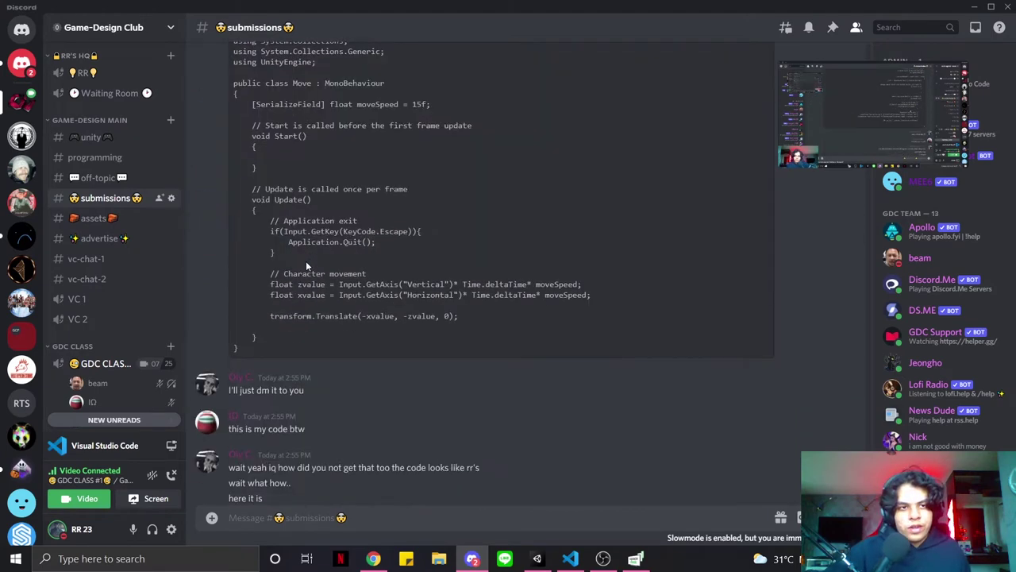
scroll(175, 300, "down", 2)
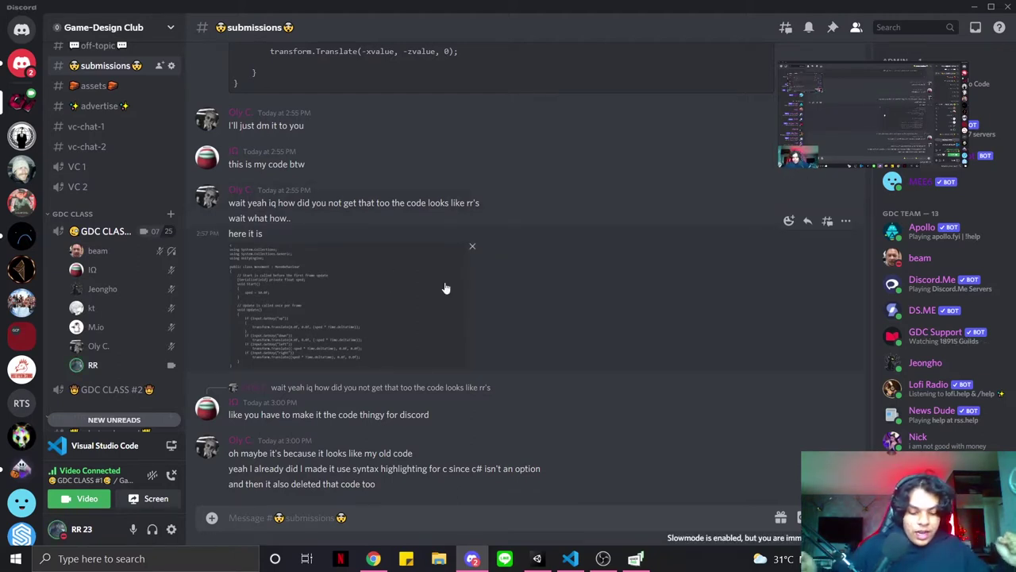
Switch to Unity to show the Level 1 scene and return to the submissions channel in Discord.
left_click(537, 558)
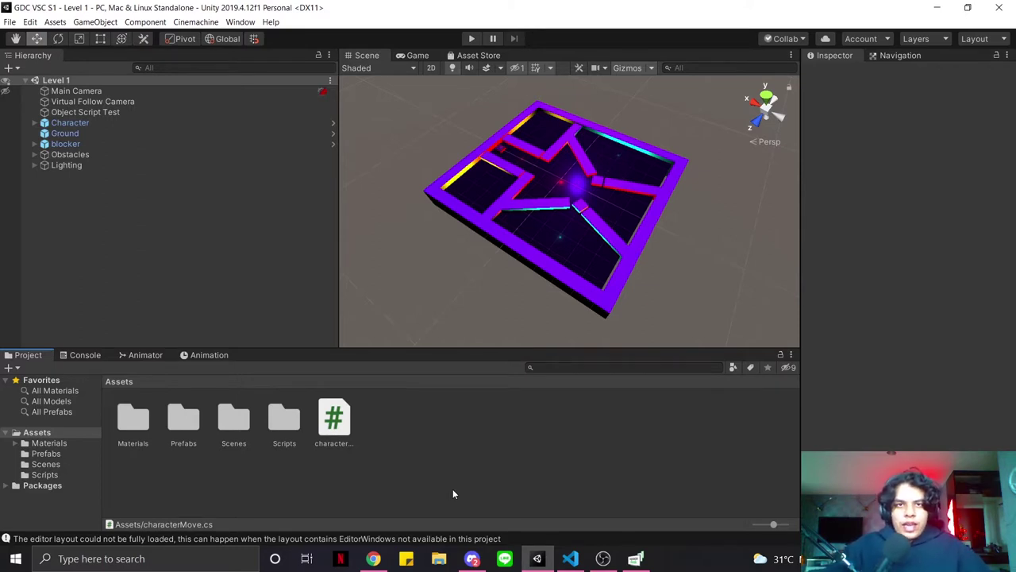
left_click(472, 558)
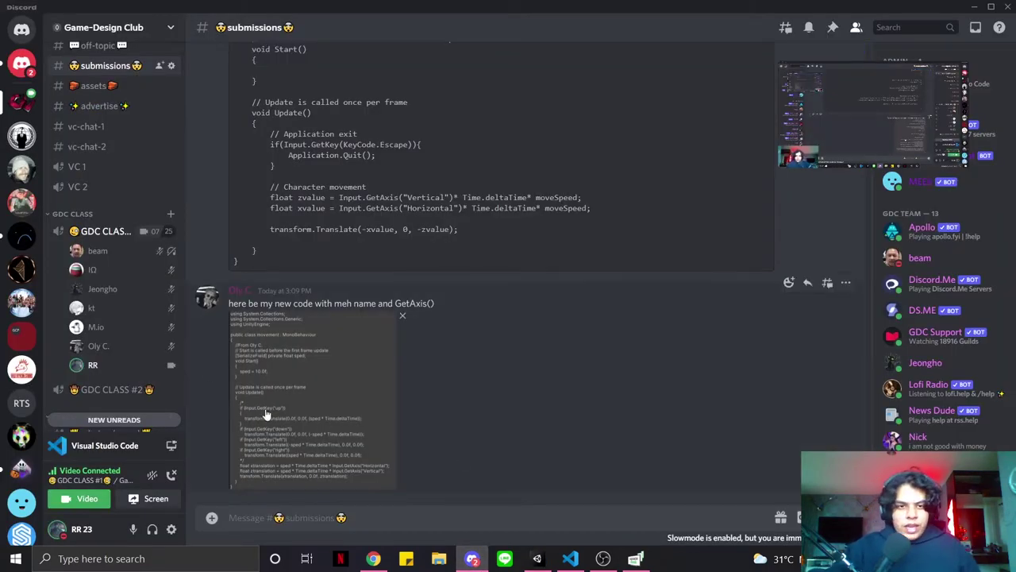
Open the role-select channel in the Welcome category of the Game-Design Club server.
scroll(155, 344, "up", 2)
scroll(142, 345, "up", 10)
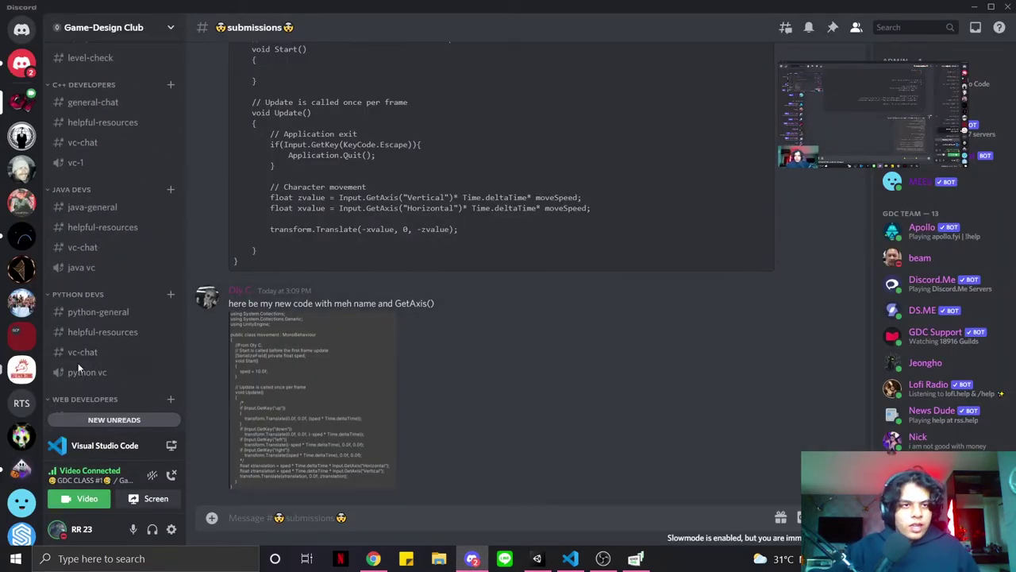
scroll(107, 350, "up", 3)
scroll(113, 343, "down", 5)
scroll(113, 339, "up", 1)
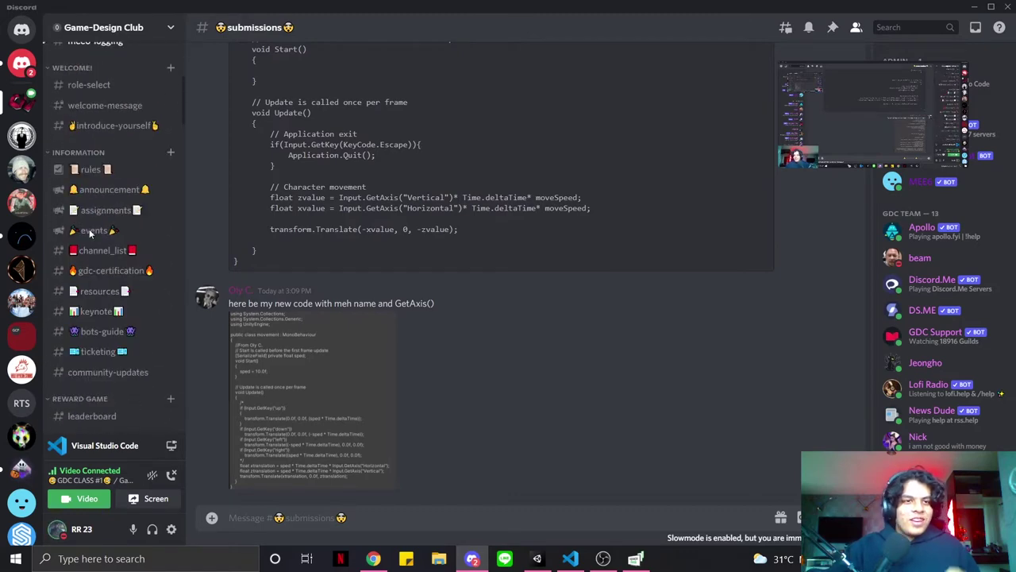
scroll(118, 179, "up", 5)
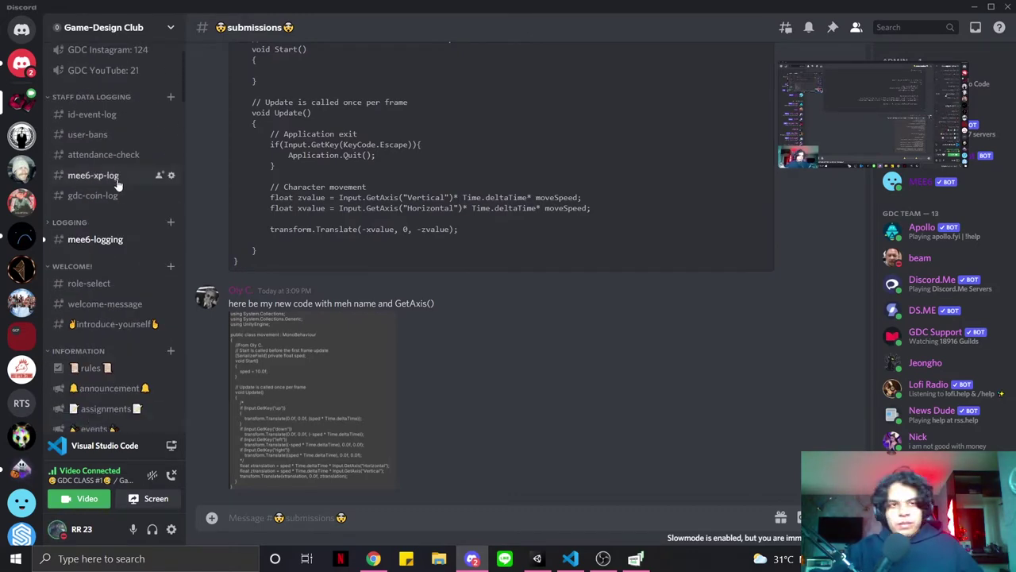
left_click(88, 285)
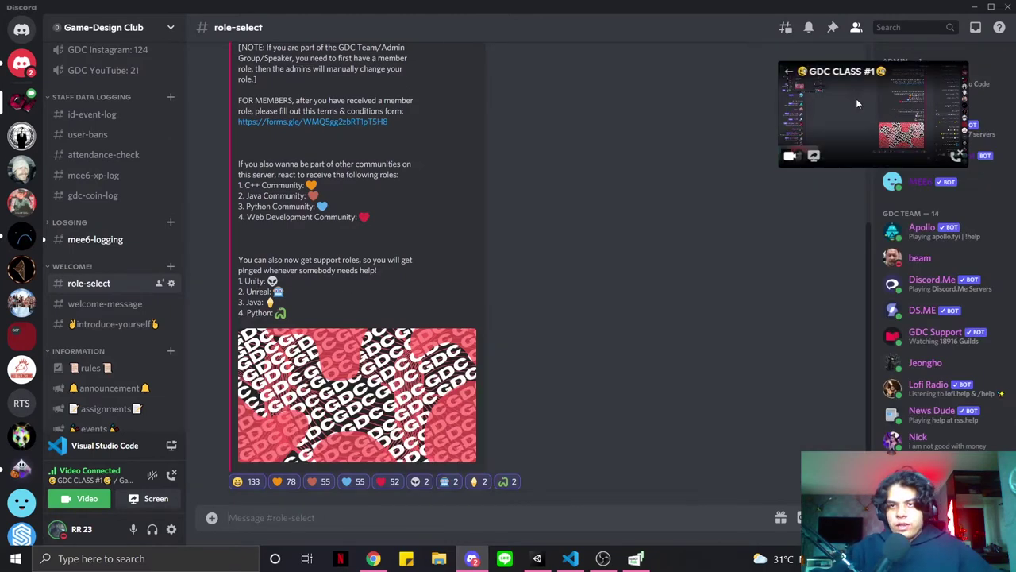
View the roles on the server admin's profile, moving the call preview clear of the member list meanwhile.
left_click_drag(856, 98, 622, 116)
left_click(965, 85)
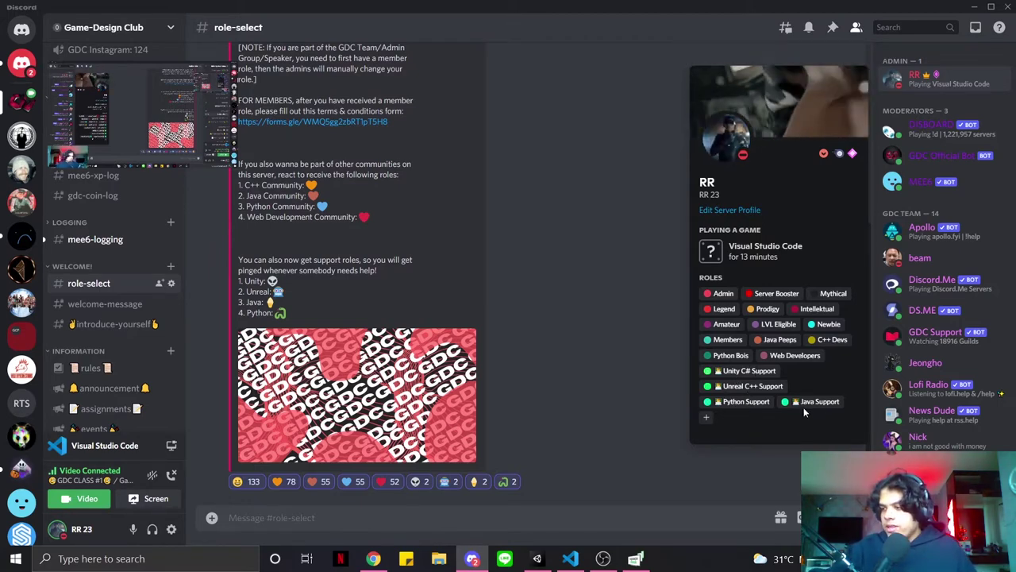
left_click(649, 488)
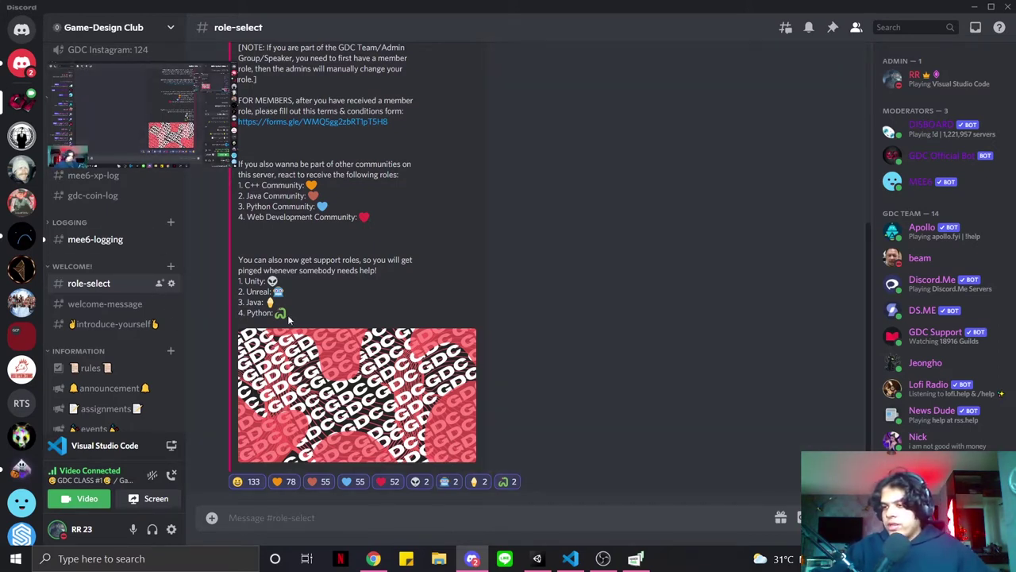
left_click_drag(228, 88, 504, 211)
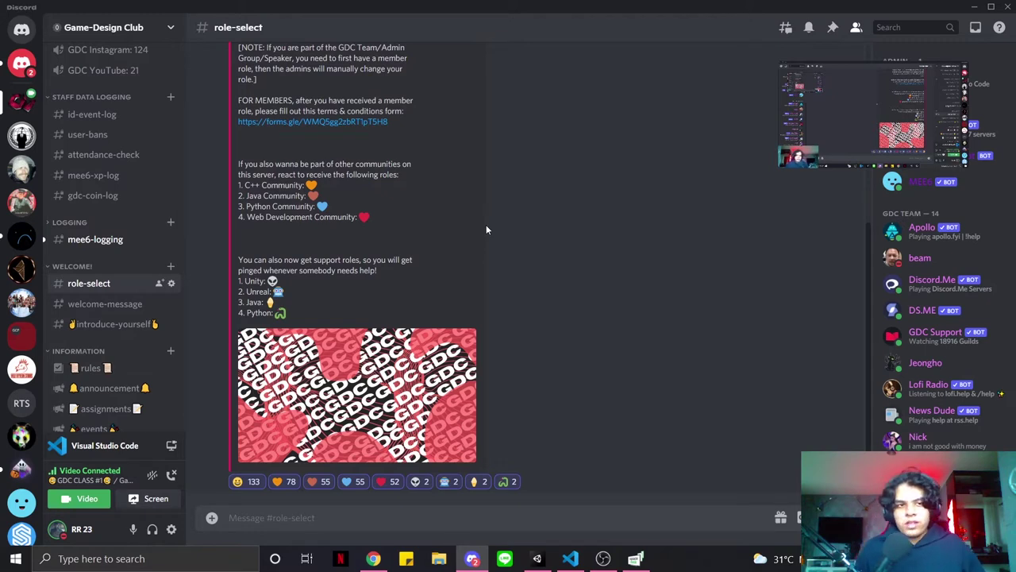
Open the unity channel under Game-Design Main and look over the server's community channels.
scroll(24, 277, "down", 2)
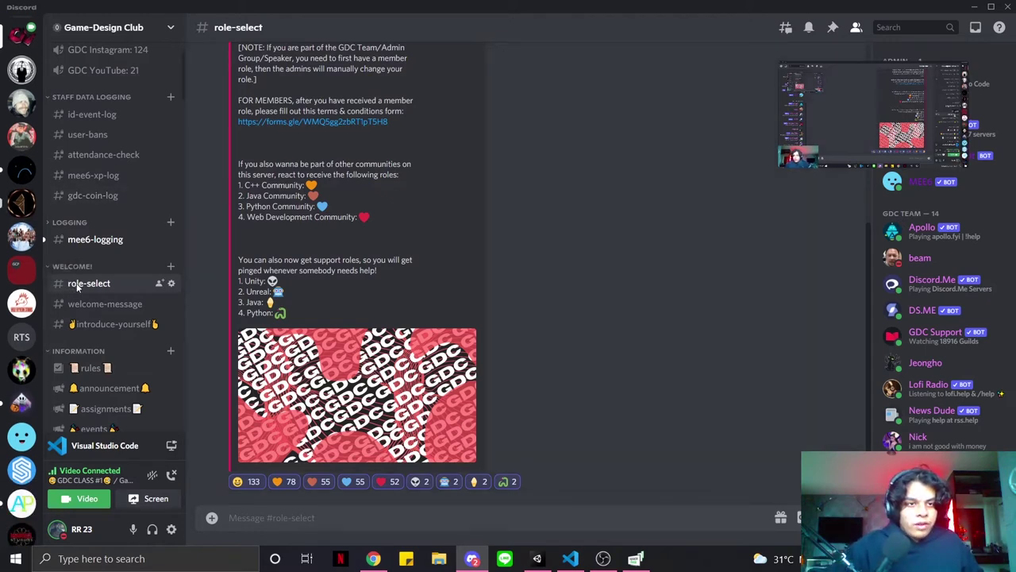
scroll(82, 282, "down", 8)
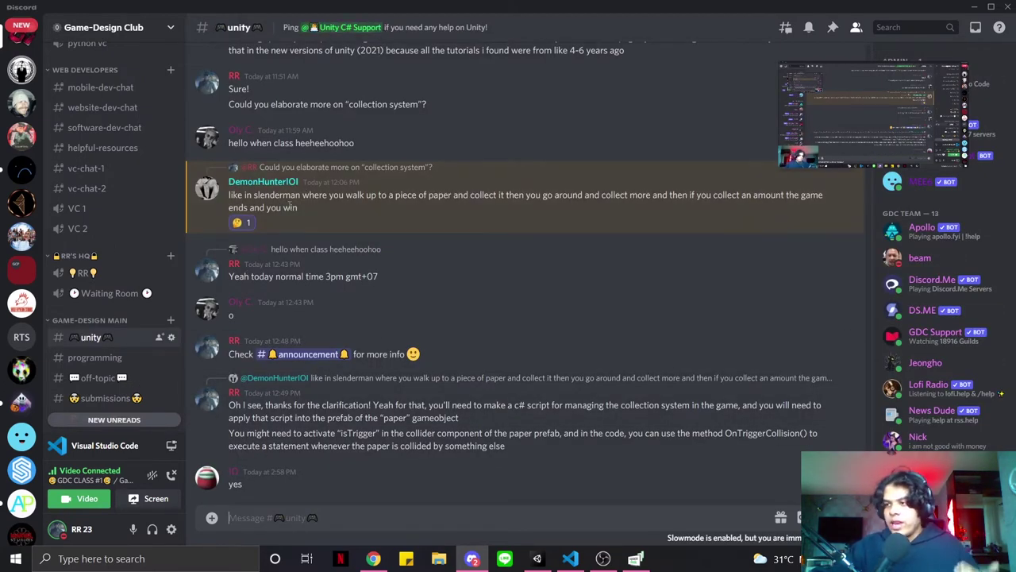
scroll(103, 238, "up", 8)
scroll(24, 175, "up", 2)
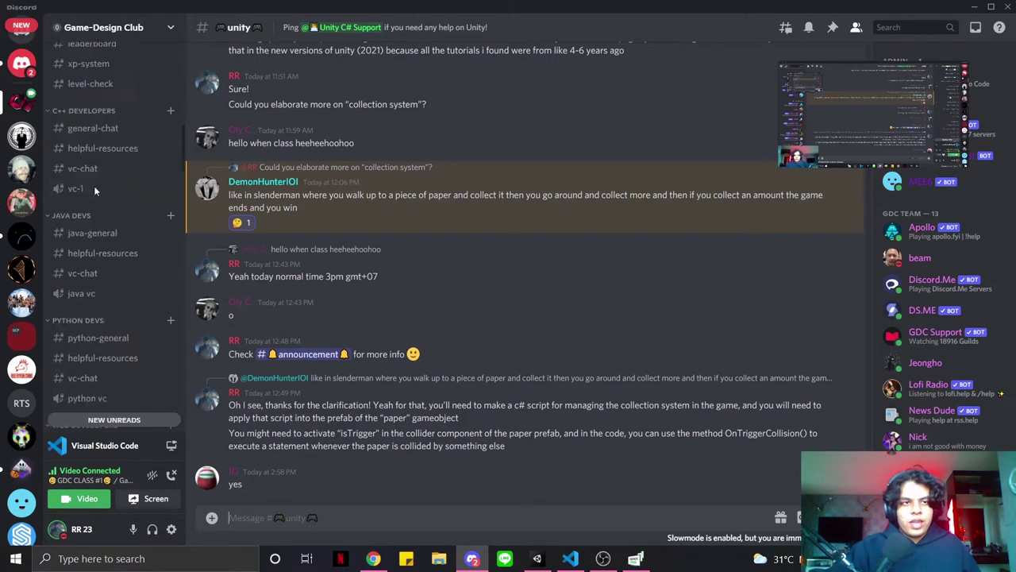
scroll(103, 194, "down", 8)
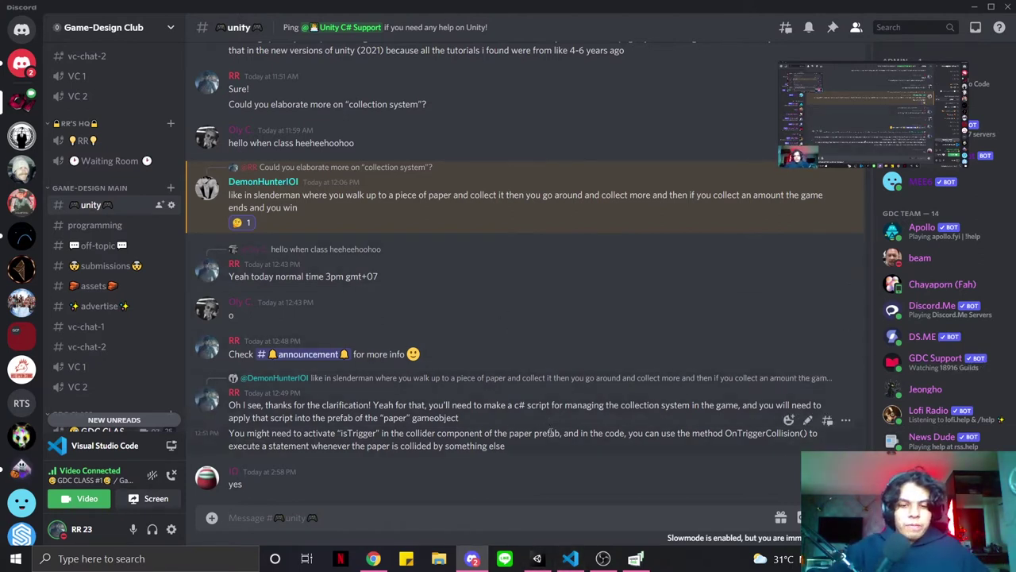
Open the youtube-uploads channel under New Uploads and look through the October class video posts.
scroll(145, 325, "down", 10)
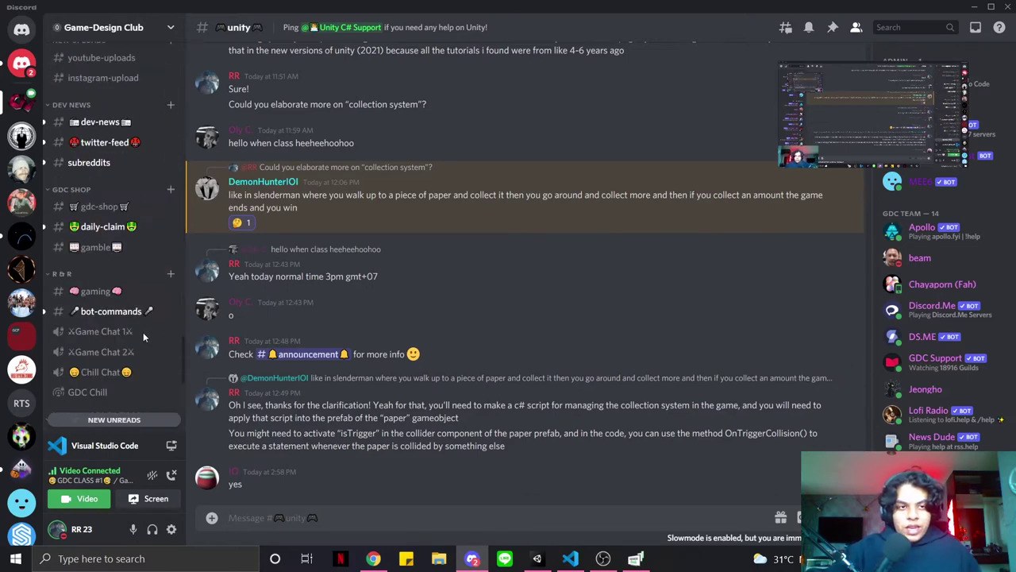
scroll(139, 335, "up", 5)
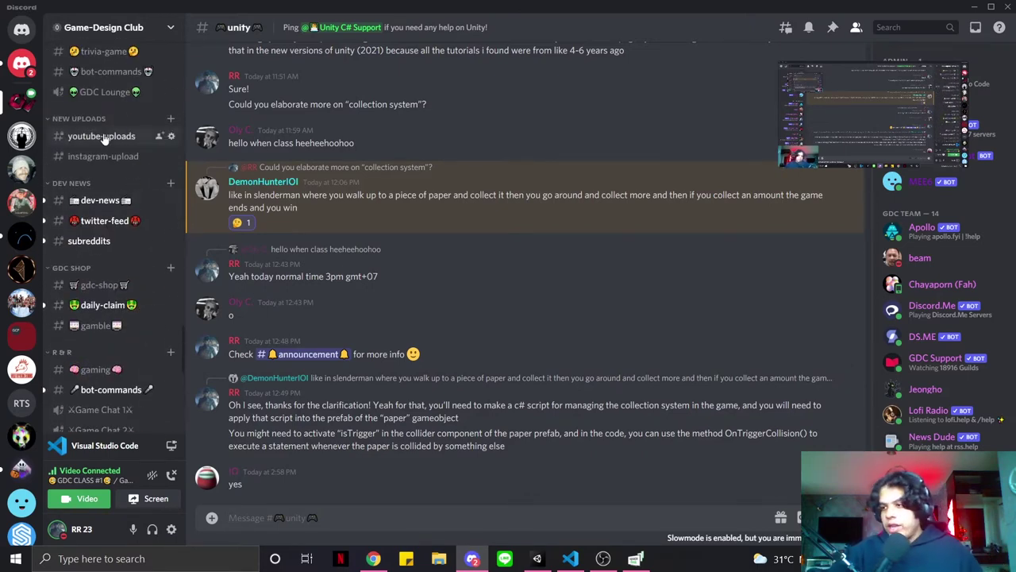
scroll(334, 294, "up", 3)
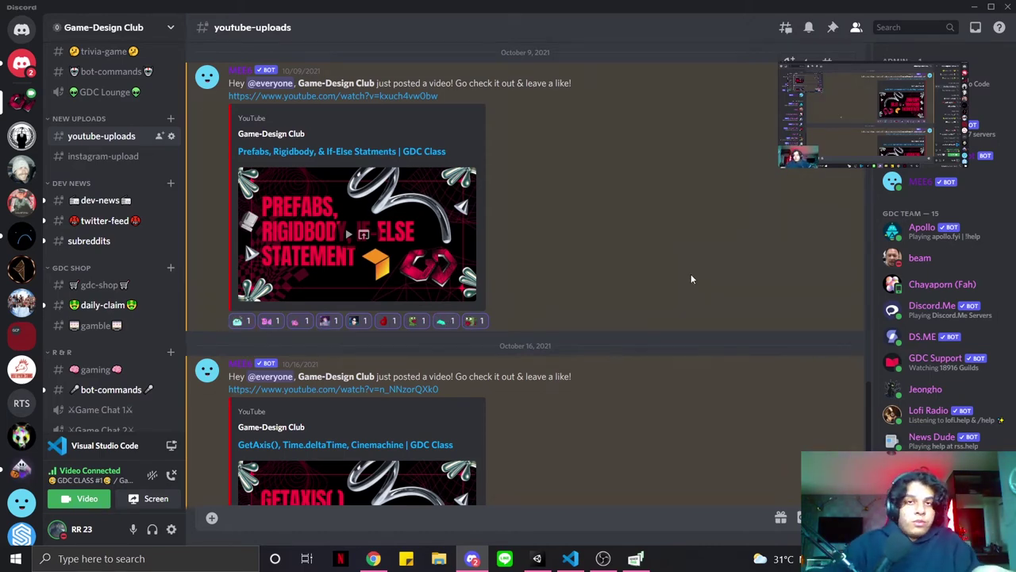
scroll(690, 274, "down", 3)
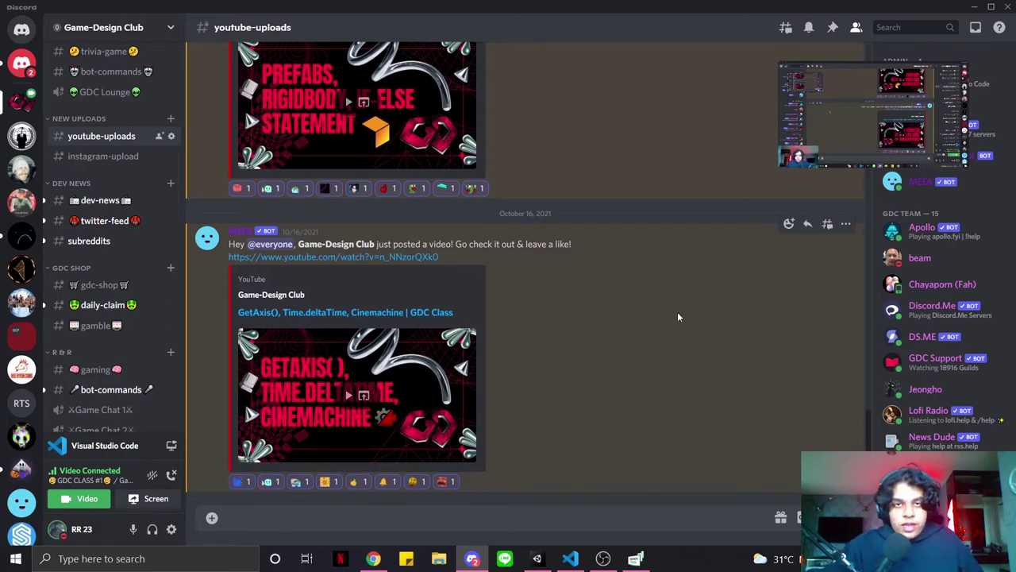
scroll(404, 254, "up", 3)
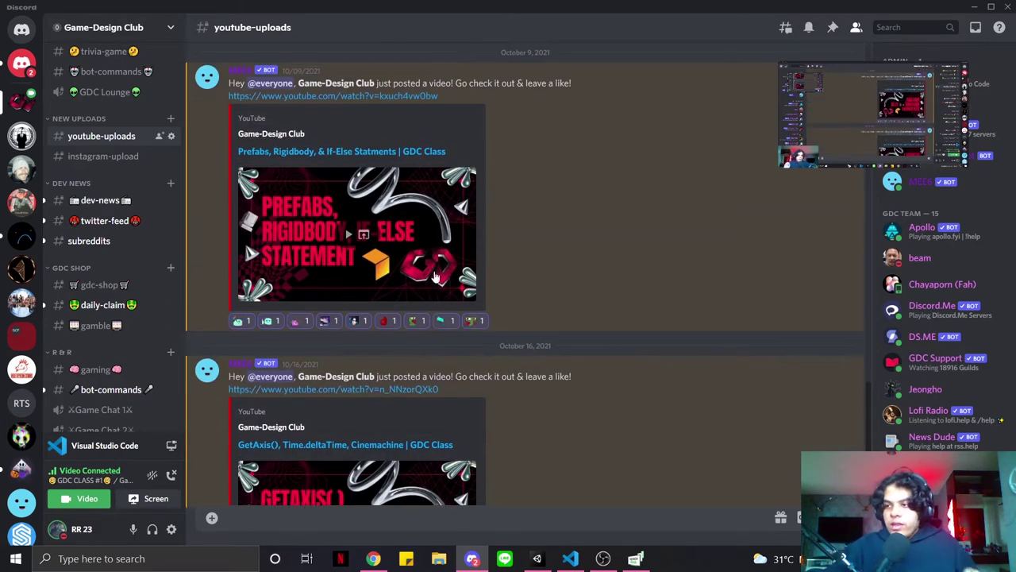
Load the embedded player of the "Prefabs, Rigidbody, & If-Else Statments" video and view the GetAxis() class video post.
left_click(407, 254)
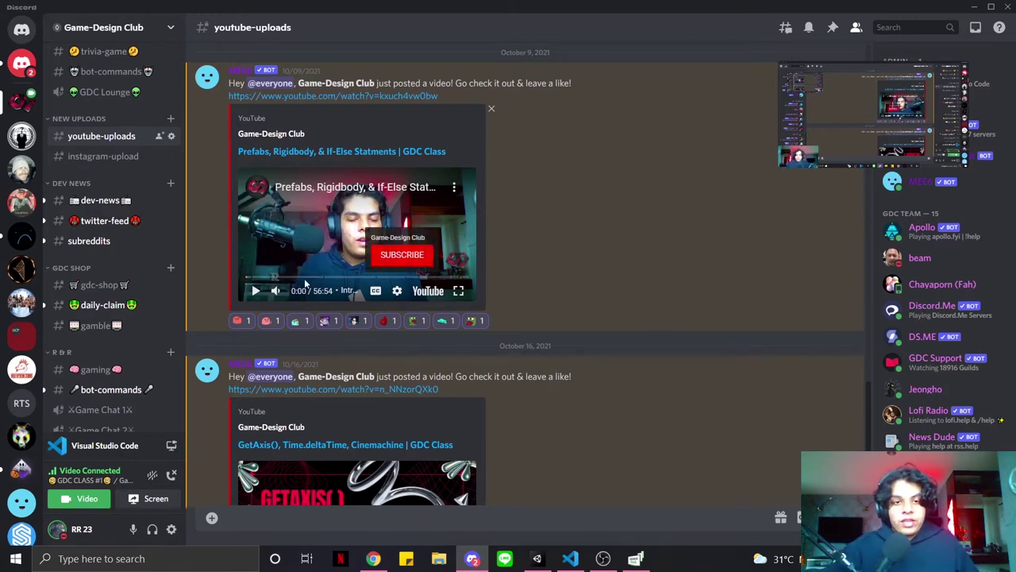
scroll(345, 328, "down", 2)
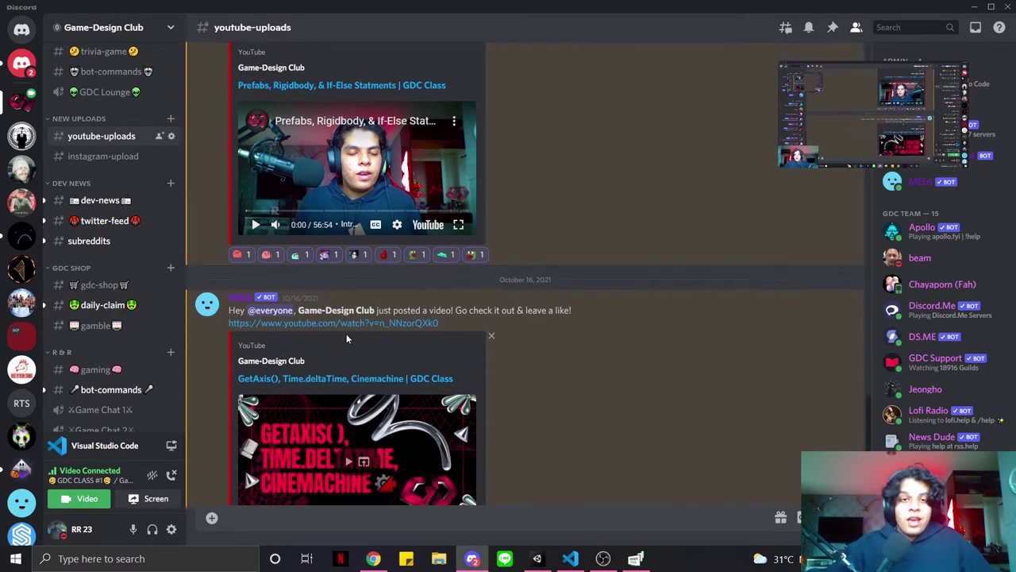
scroll(346, 333, "down", 2)
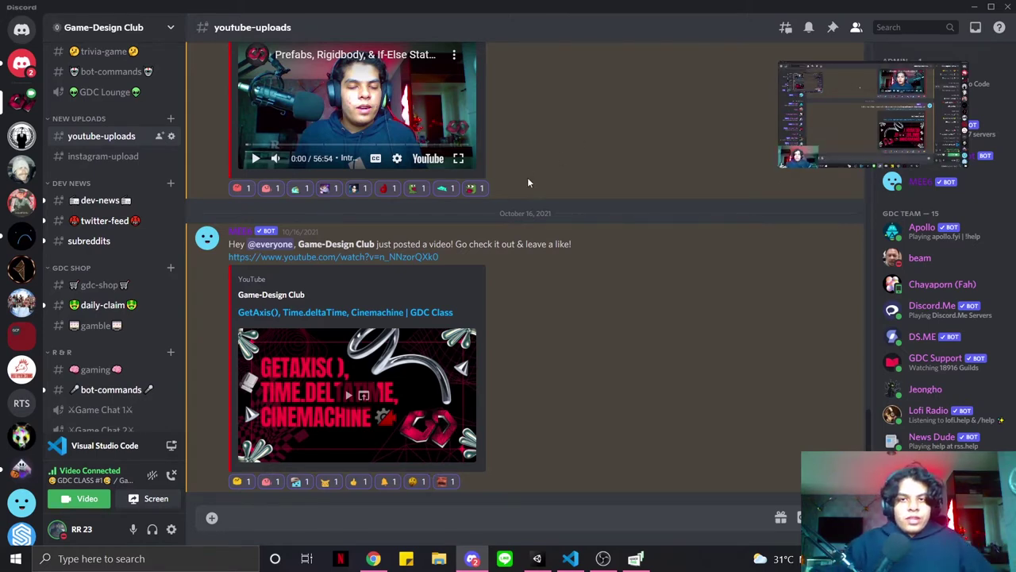
Preview the If-Else Statement chapter of the "Prefabs, Rigidbody, & If-Else Statments" class video and return to the GetAxis() post.
scroll(527, 177, "up", 4)
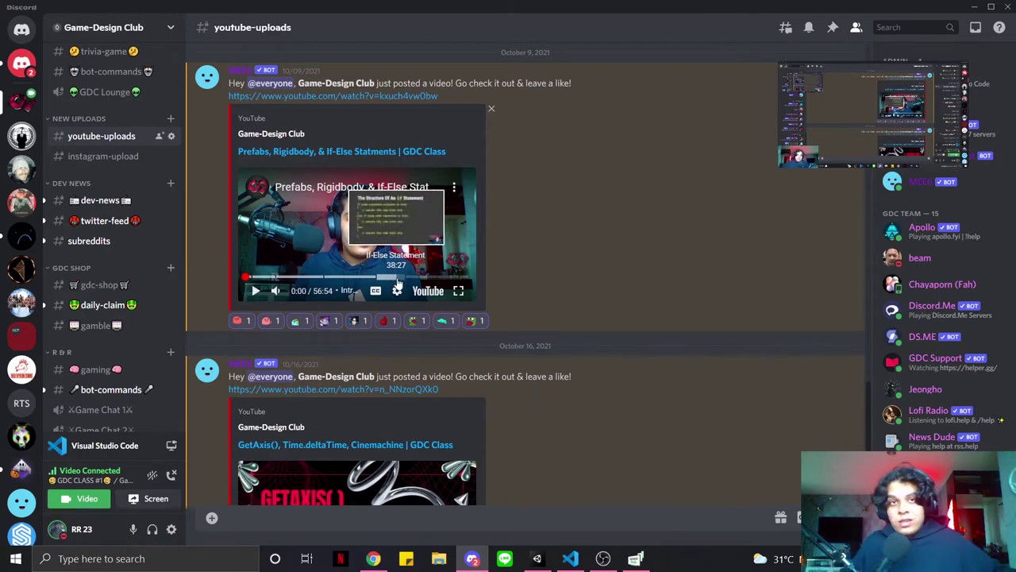
scroll(571, 251, "down", 3)
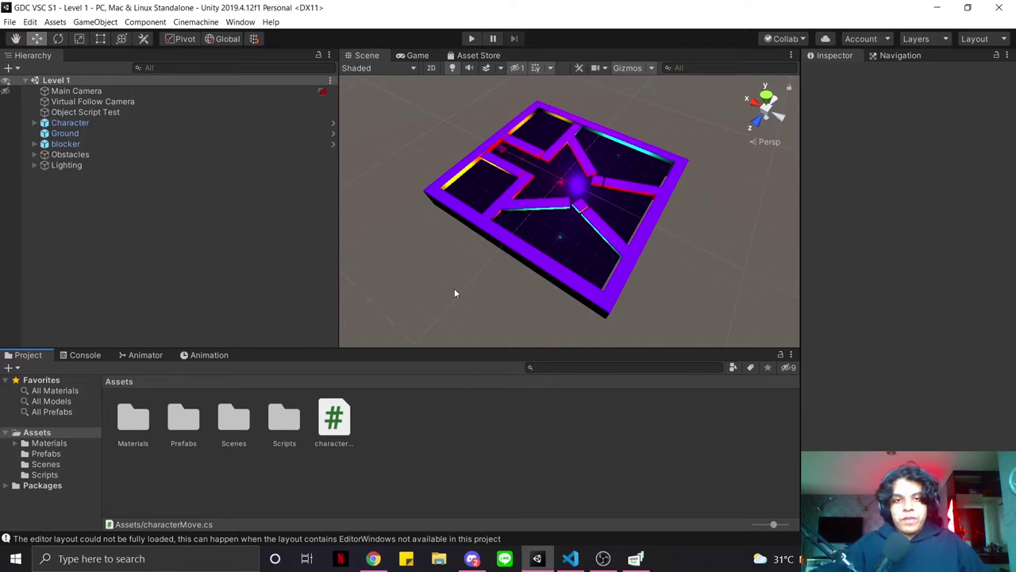
Play-test Level 1 in Unity, steering the character forward, backward and sideways between the walls, and end play mode.
left_click_drag(523, 204, 659, 176, "alt")
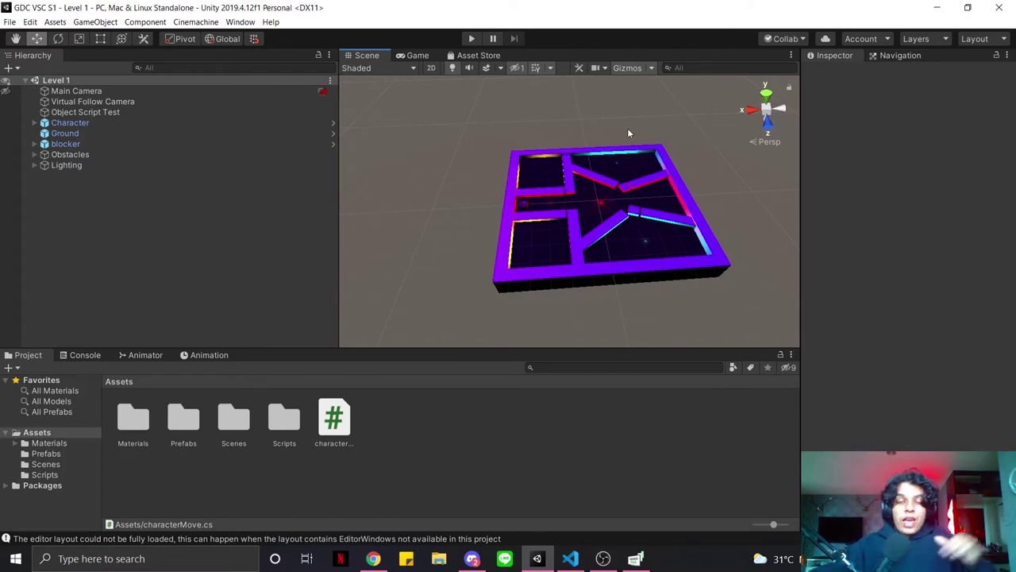
left_click(471, 39)
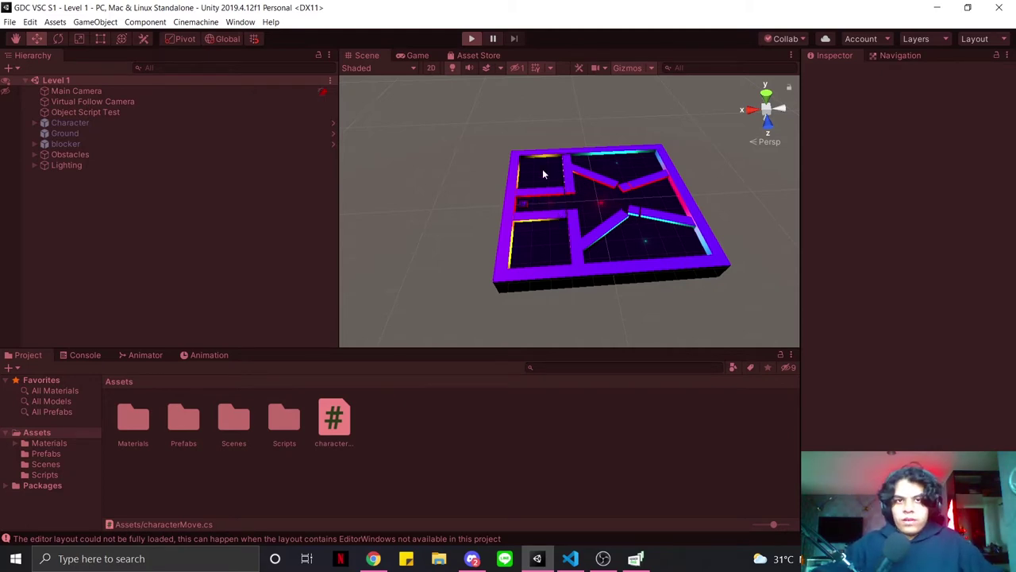
key("w")
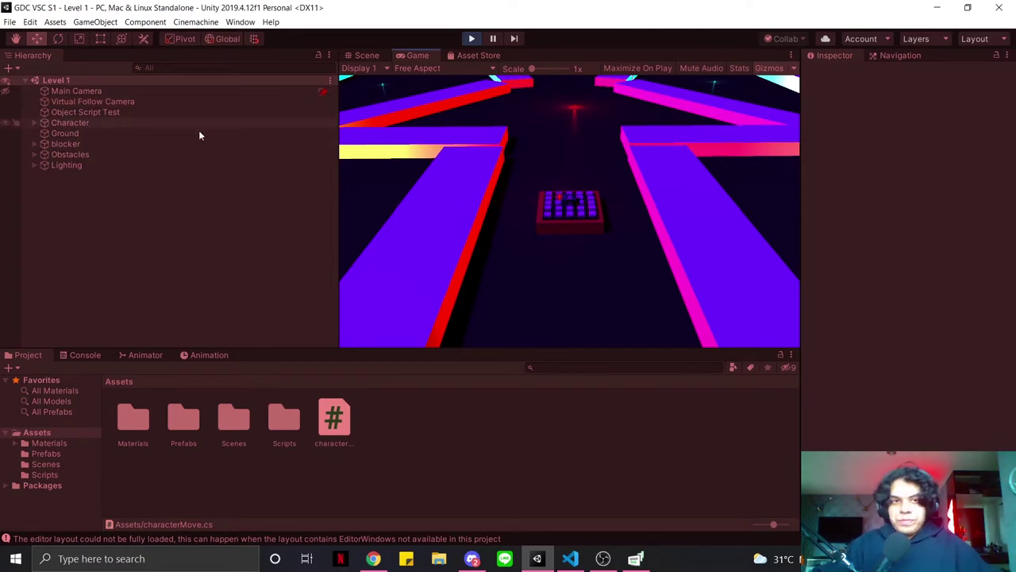
left_click(488, 133)
key("d")
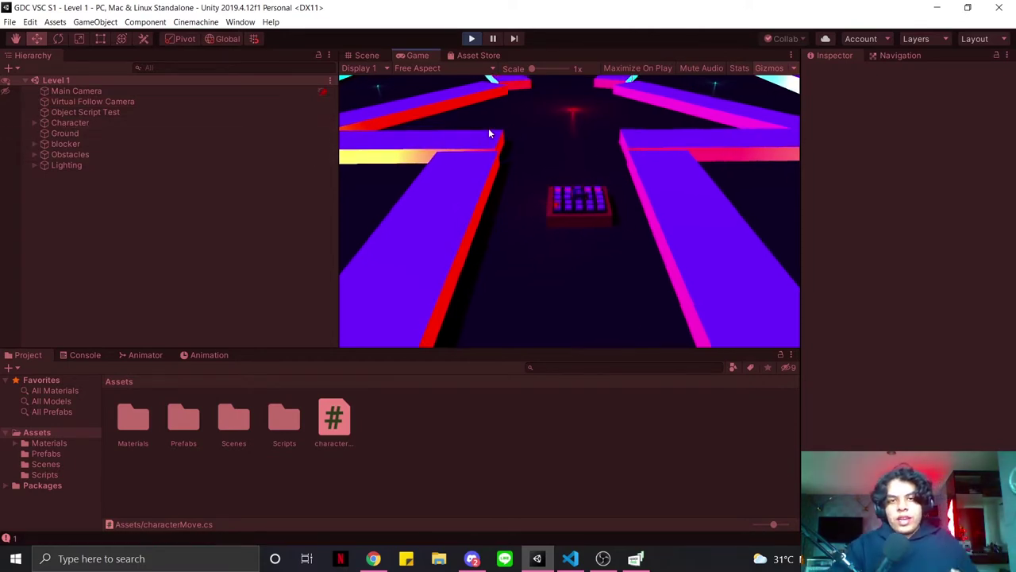
key("Down")
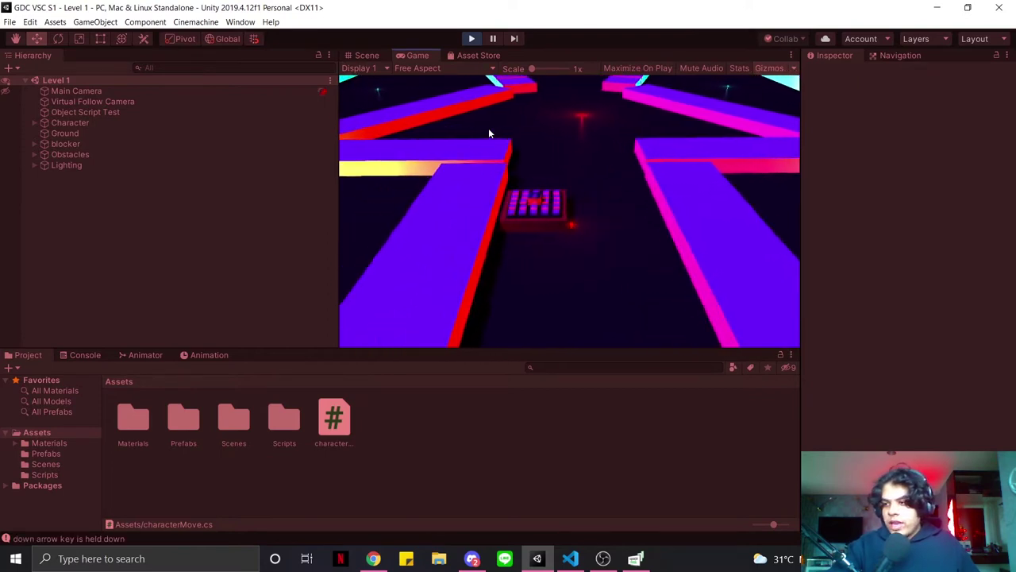
key("d")
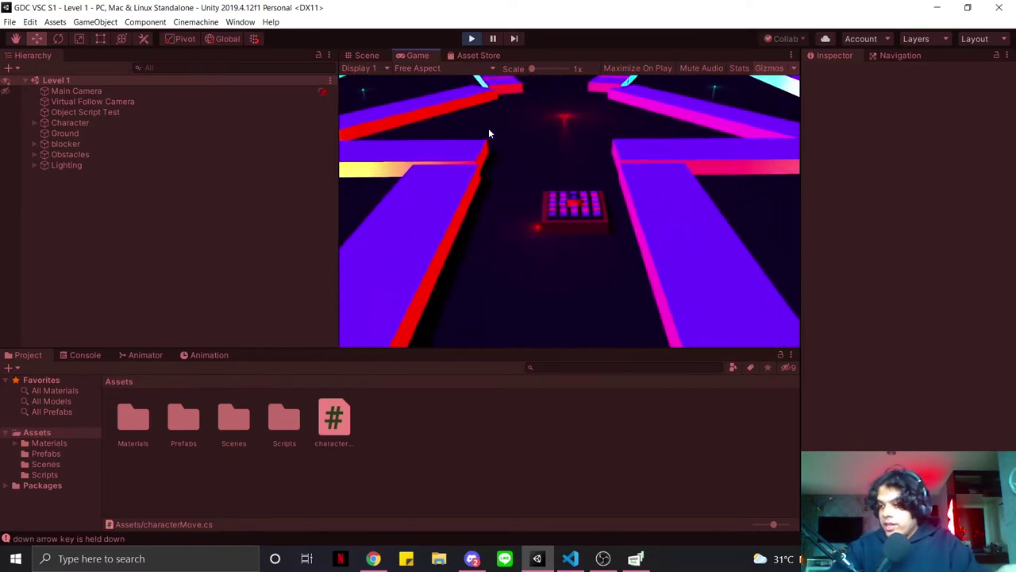
key("d")
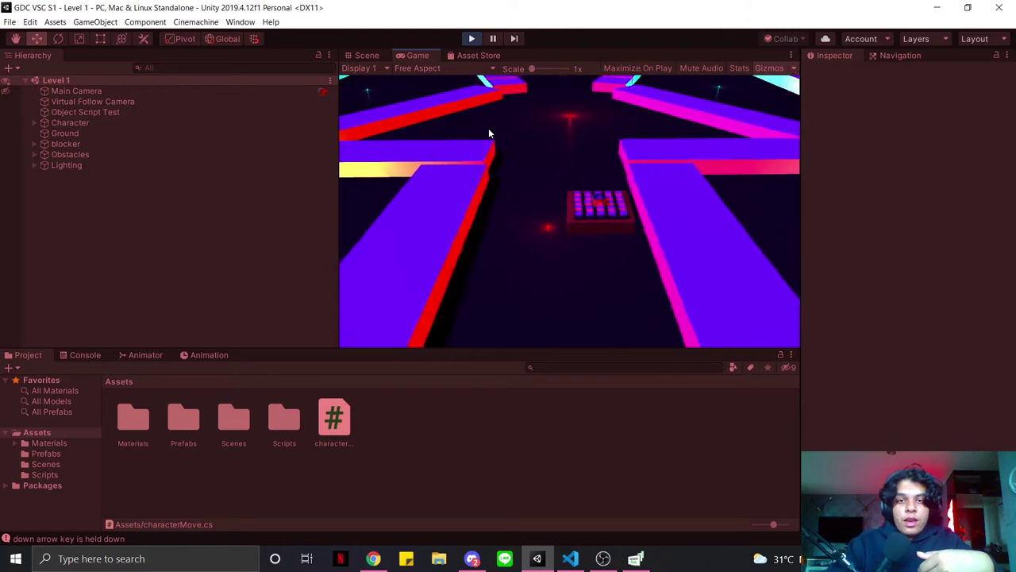
key("a")
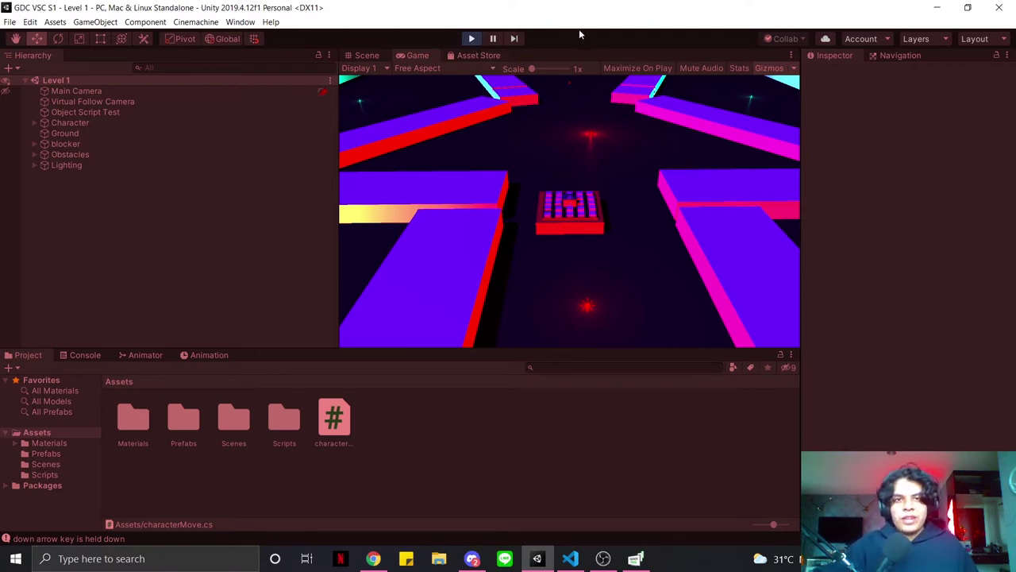
left_click(470, 40)
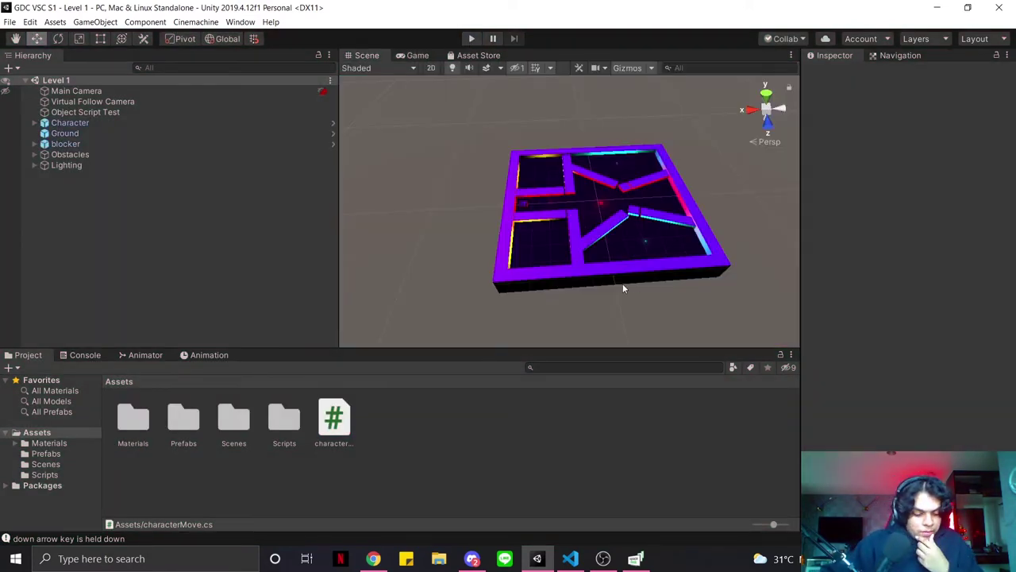
Check Discord briefly, switch to Visual Studio Code and bring up the MovePlayer() method in characterMove.cs.
left_click(473, 559)
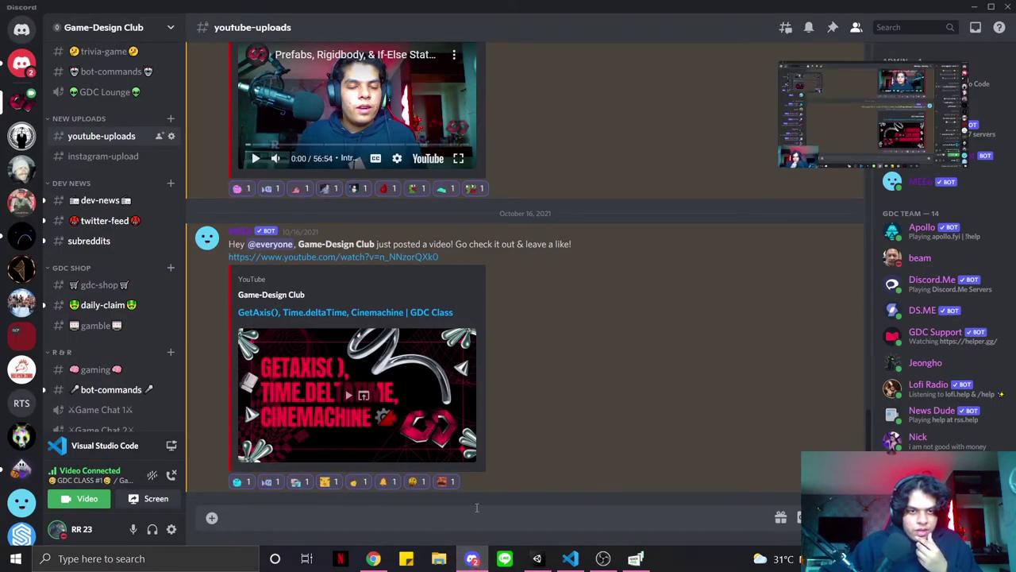
left_click(537, 558)
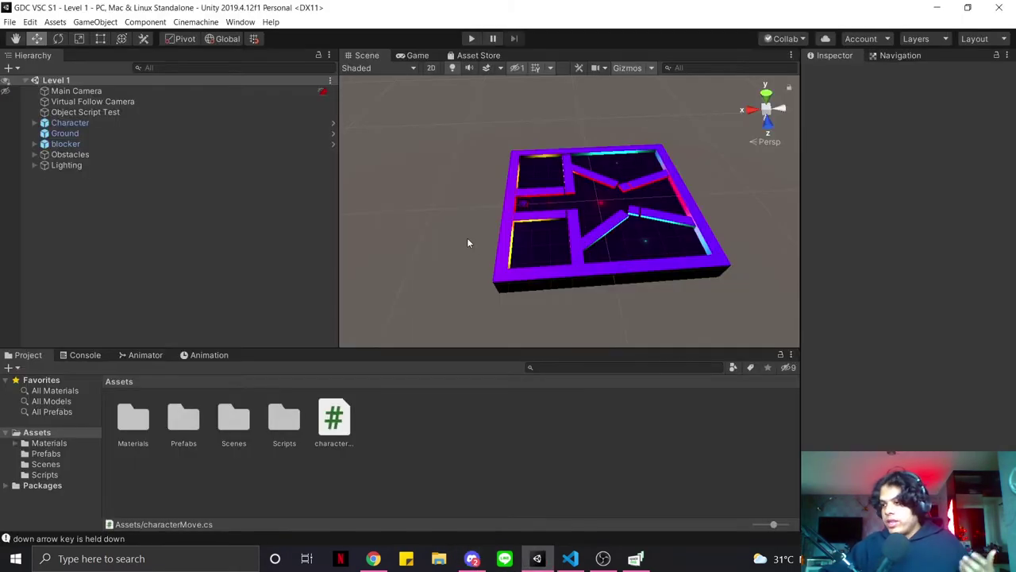
left_click(571, 558)
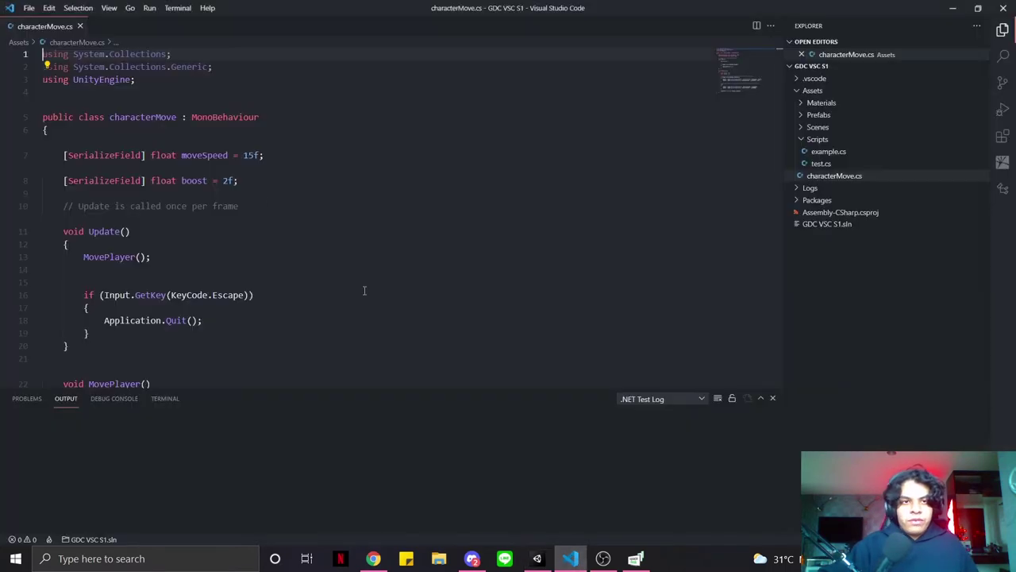
scroll(234, 282, "down", 3)
scroll(233, 281, "down", 5)
scroll(279, 265, "up", 1)
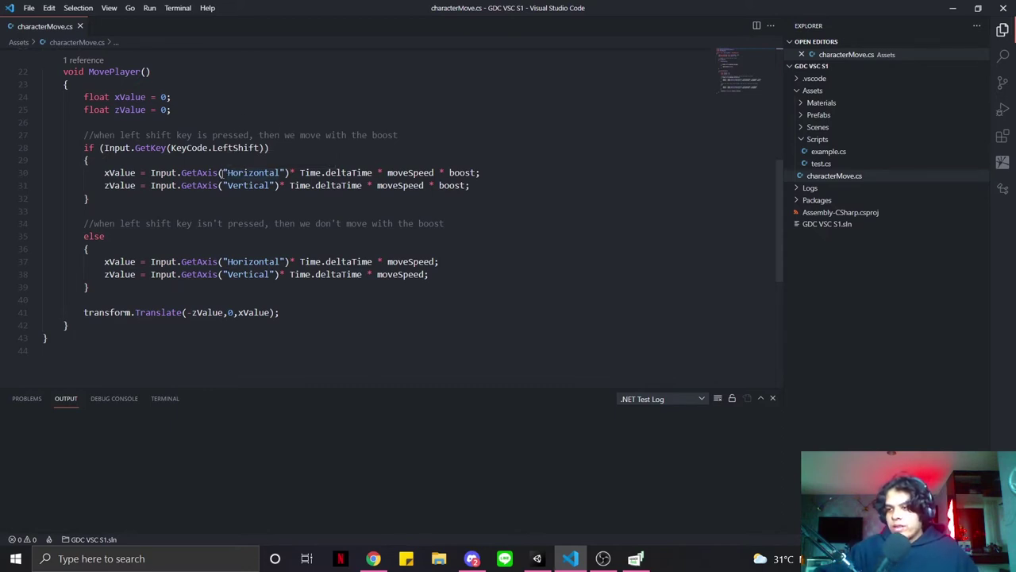
Examine the Input.GetAxis("Horizontal") call, its string argument and the Time.deltaTime factor in MovePlayer()'s left-shift boost branch.
left_click_drag(227, 173, 282, 173)
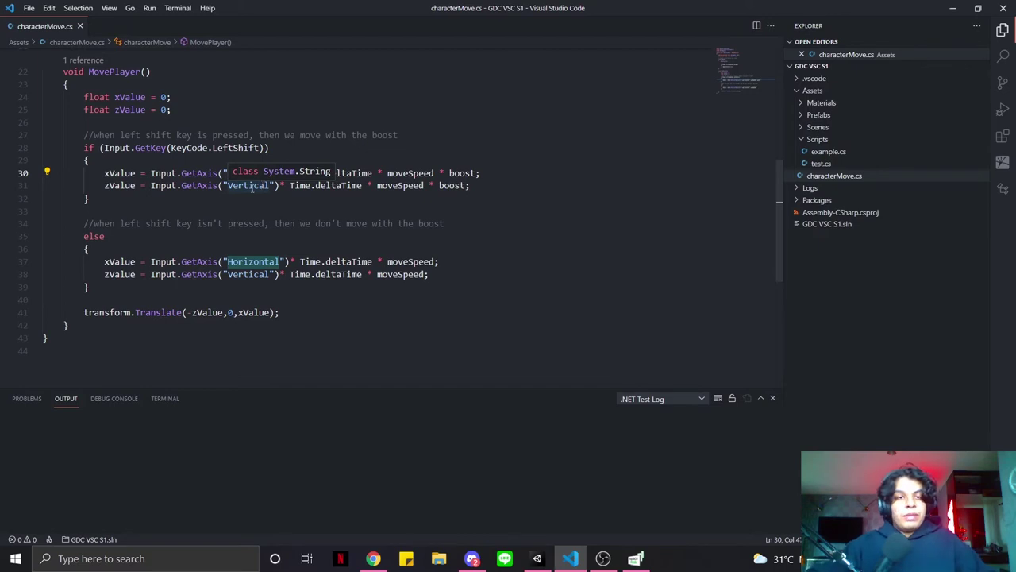
left_click(267, 200)
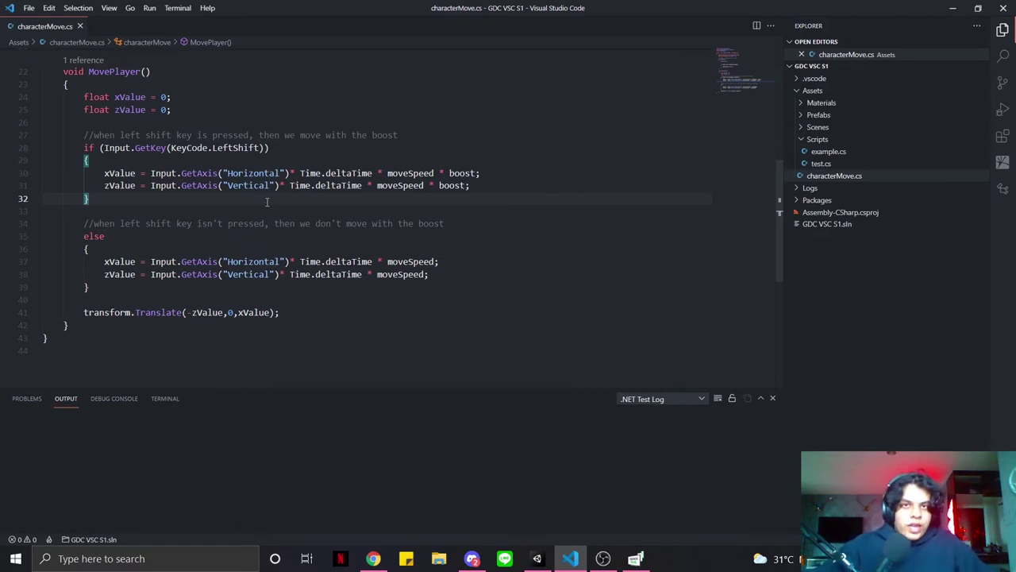
left_click(225, 173)
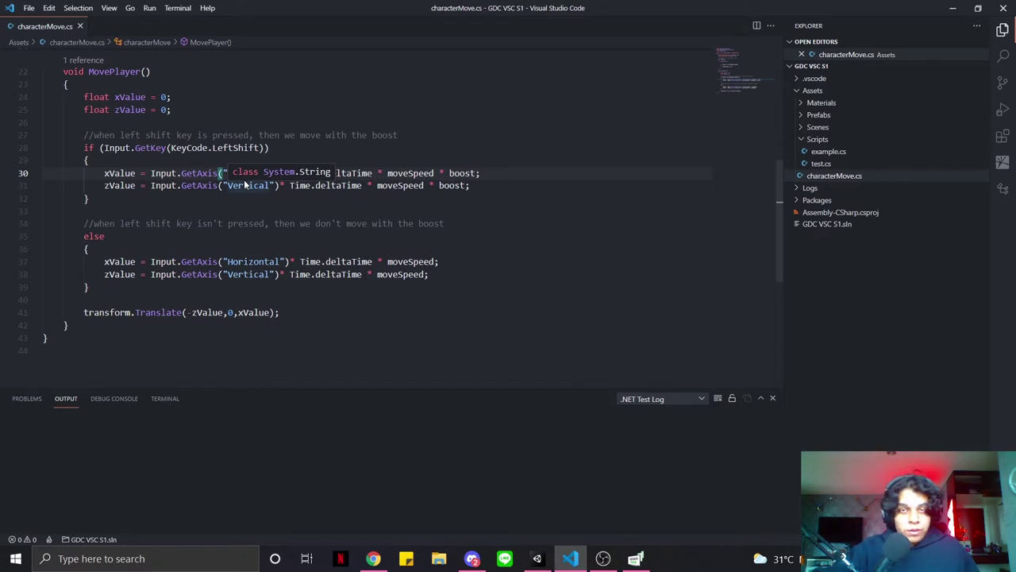
left_click(150, 173)
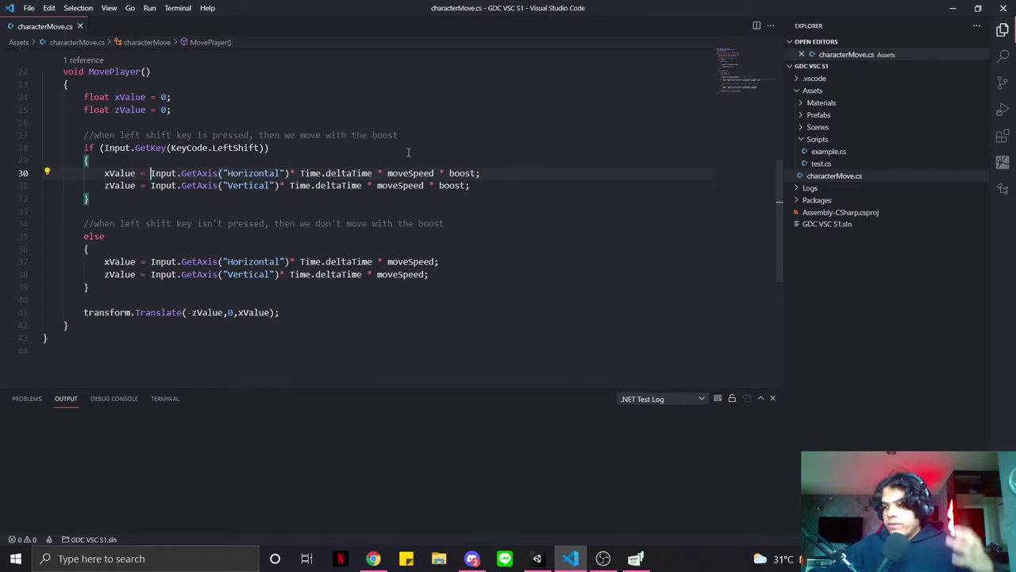
scroll(335, 115, "up", 1)
scroll(339, 127, "down", 1)
scroll(343, 238, "up", 1)
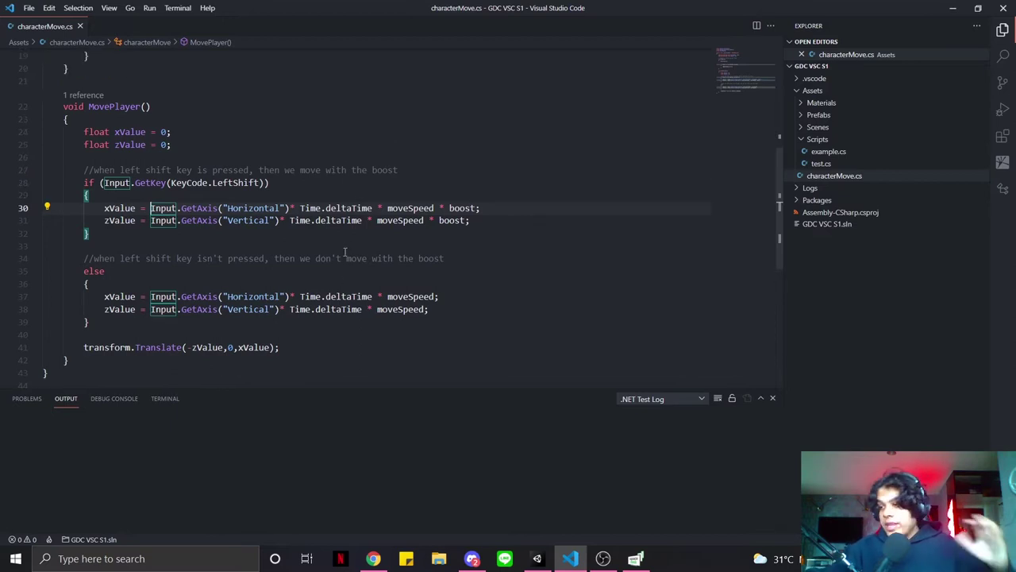
scroll(350, 262, "down", 1)
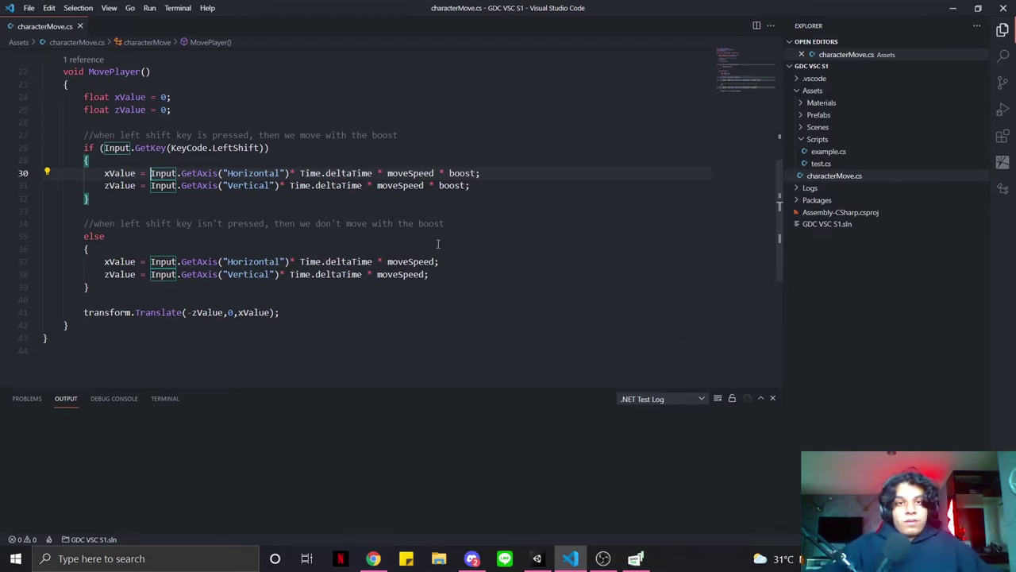
scroll(317, 250, "up", 2)
scroll(311, 247, "down", 3)
scroll(315, 250, "up", 3)
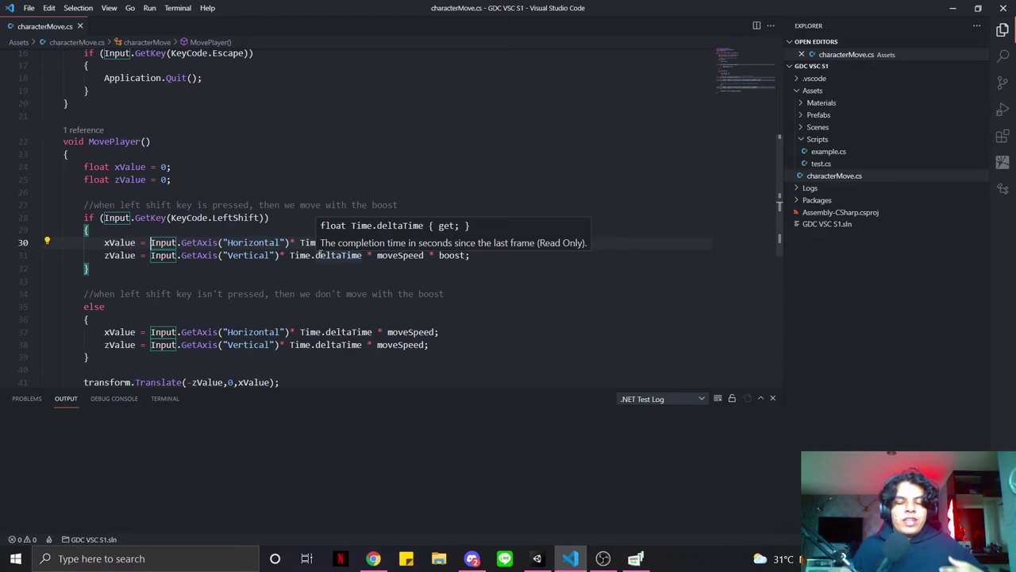
Examine the System.Collections, System.Collections.Generic and UnityEngine using directives at the start of characterMove.cs.
scroll(319, 254, "up", 5)
scroll(321, 253, "up", 3)
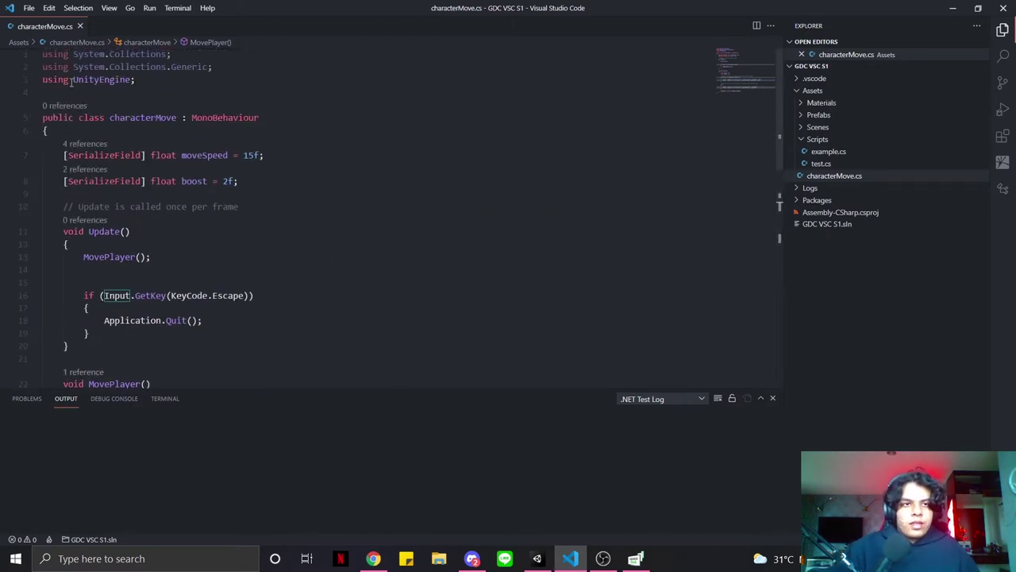
left_click(84, 54)
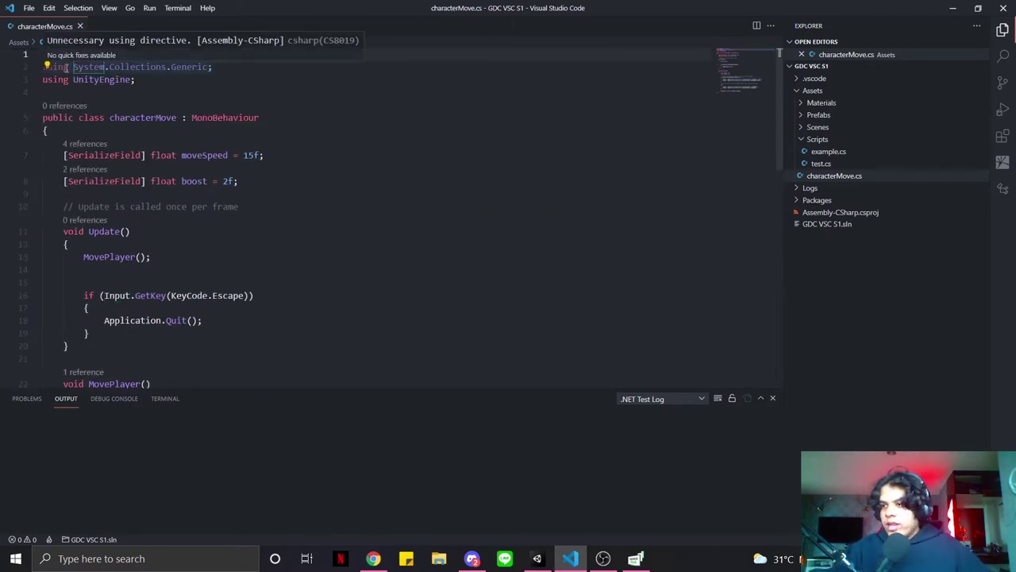
key("Down")
key("Down")
key("Down")
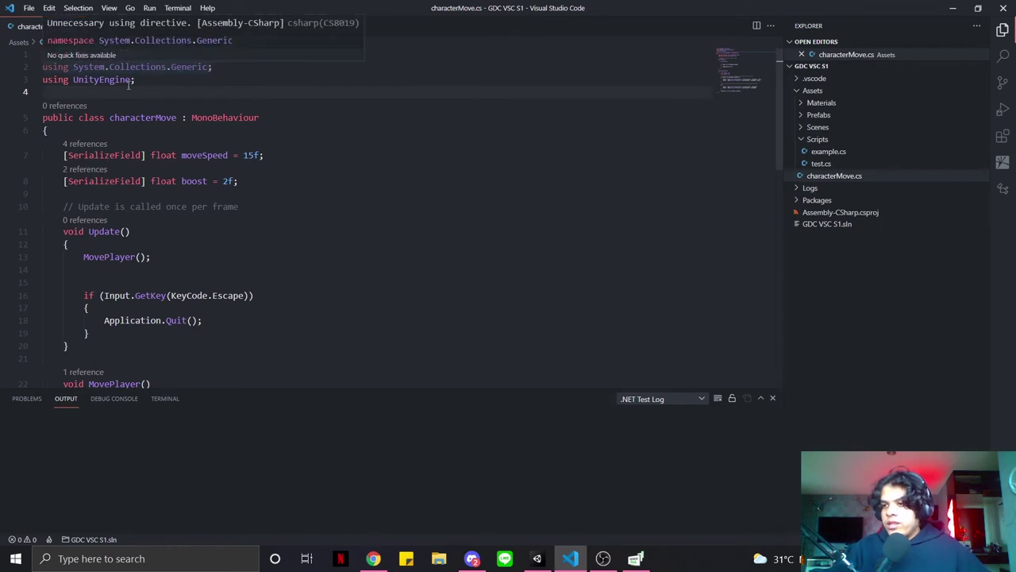
left_click(73, 79)
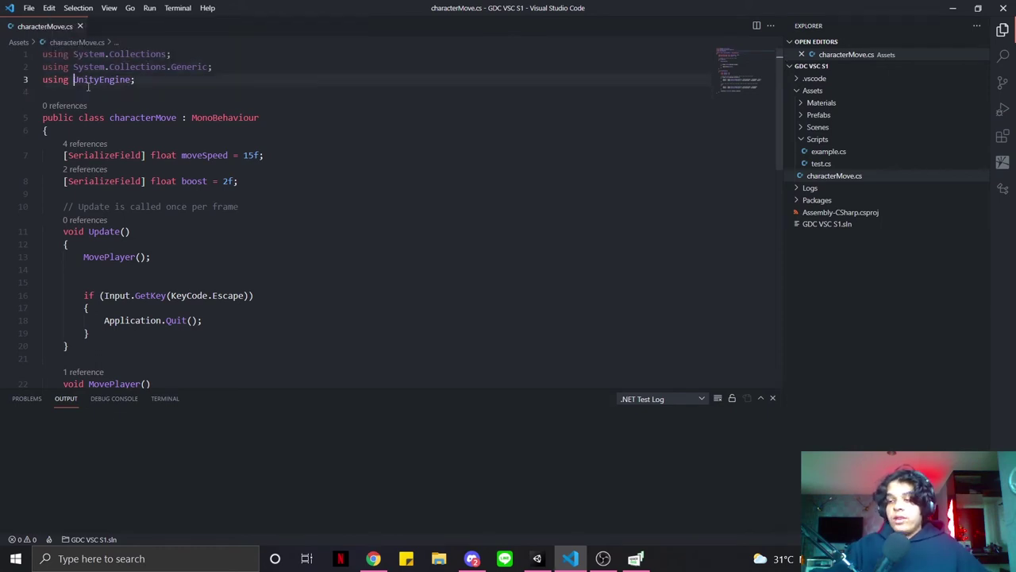
left_click(166, 82)
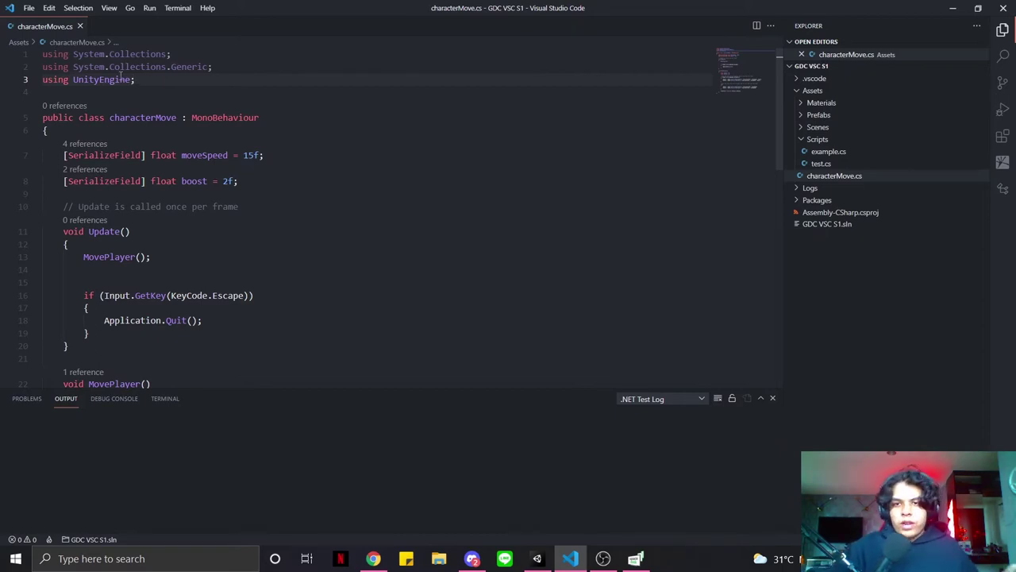
Look over the GetAxis() lines in MovePlayer()'s else branch again and switch back to Unity.
scroll(234, 195, "down", 7)
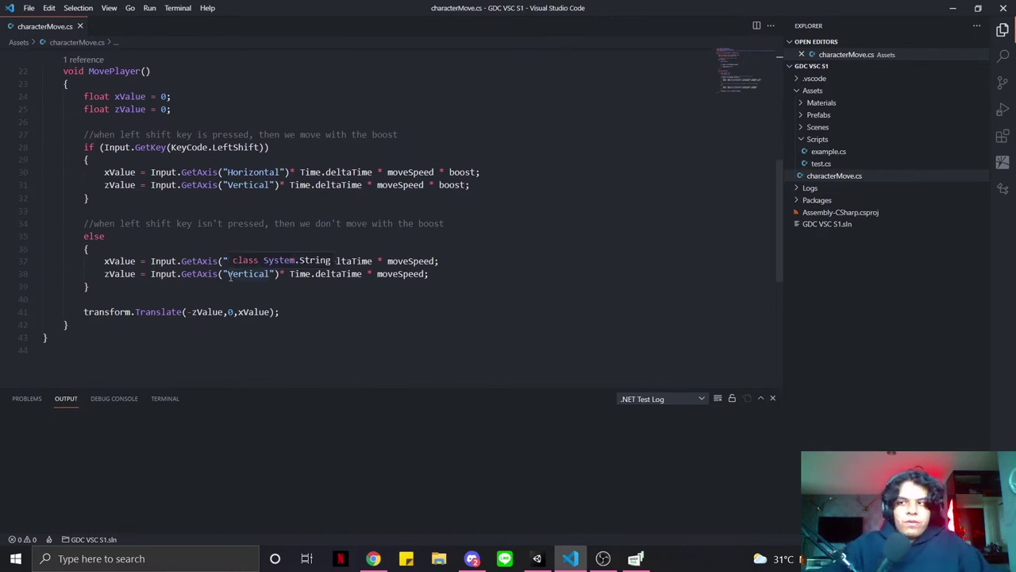
left_click(534, 560)
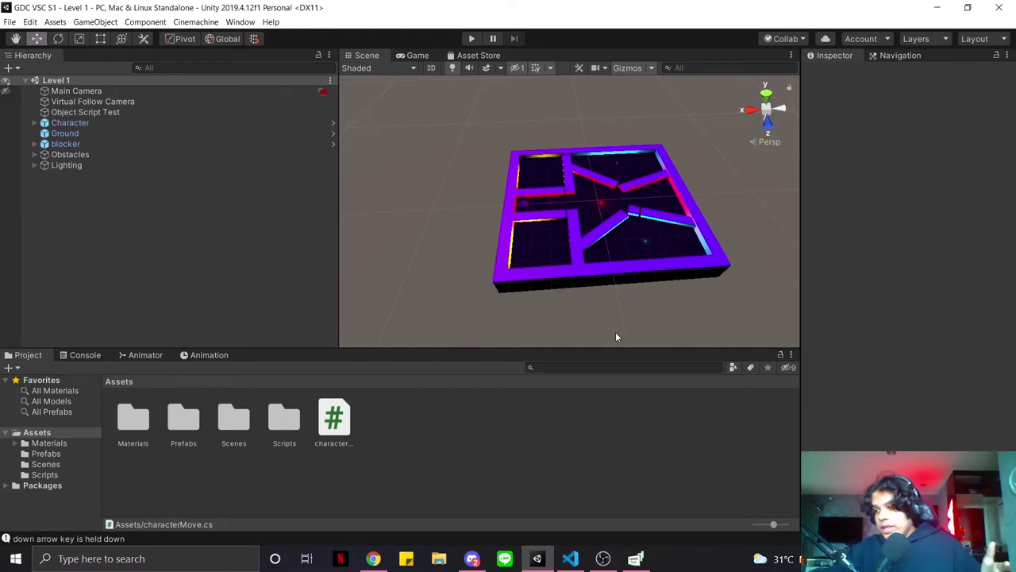